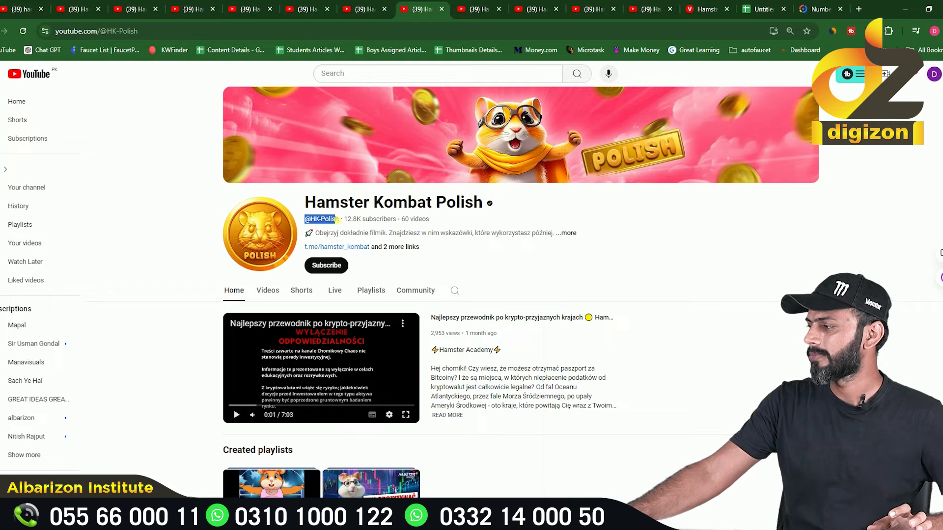
right_click(333, 219)
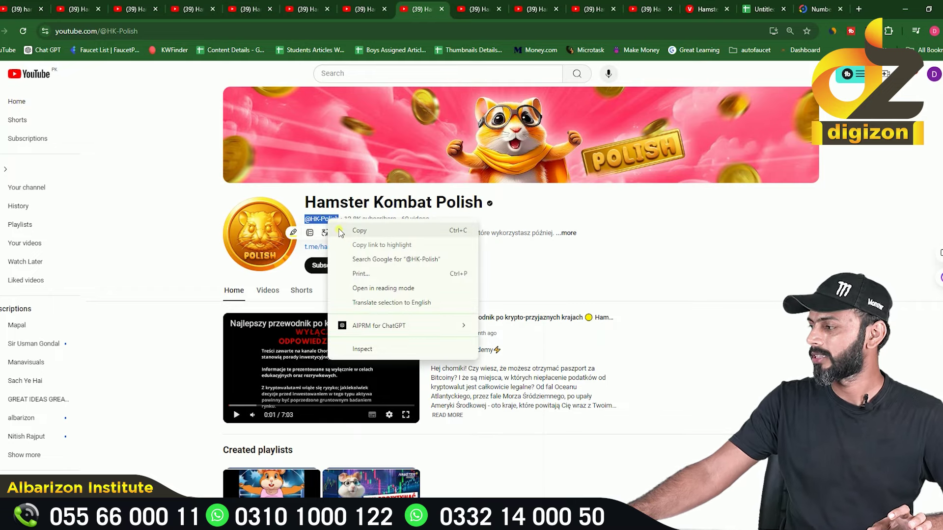
left_click(707, 9)
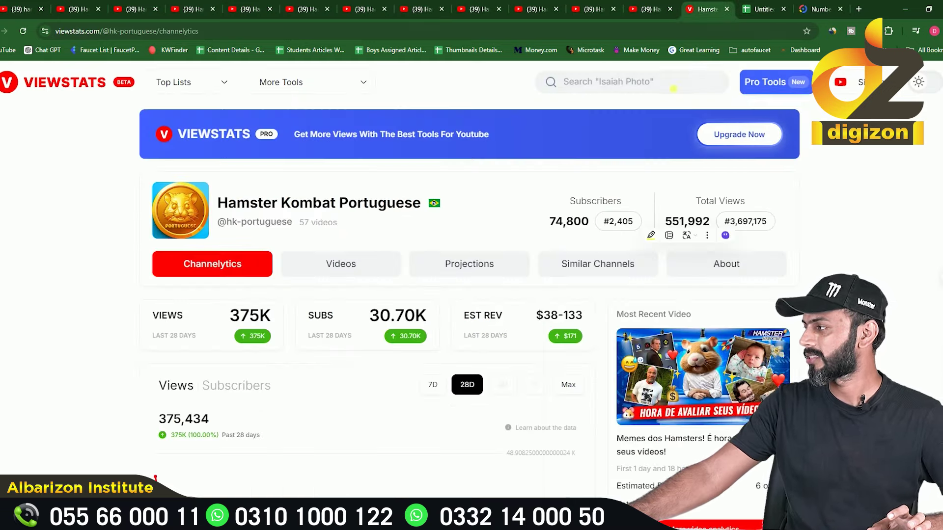
left_click(673, 93)
left_click(673, 87)
type("@HK-Polish")
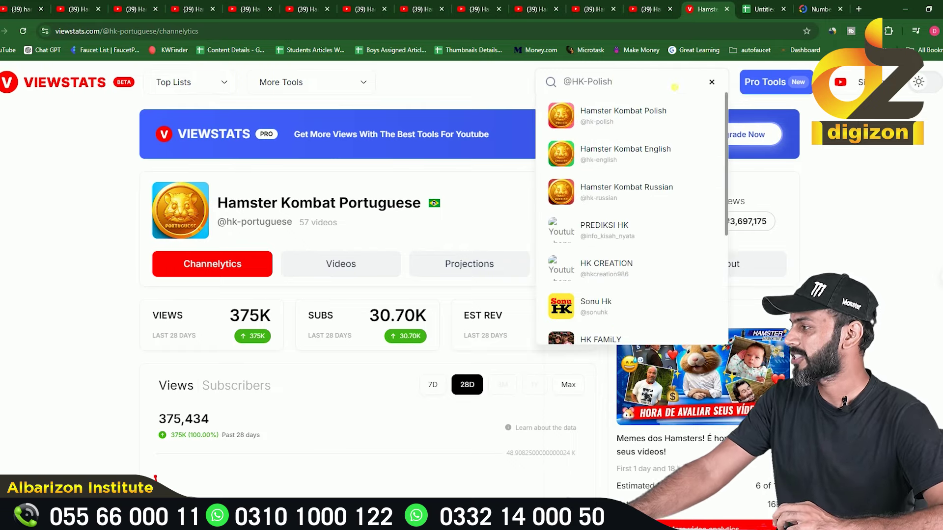
left_click(629, 111)
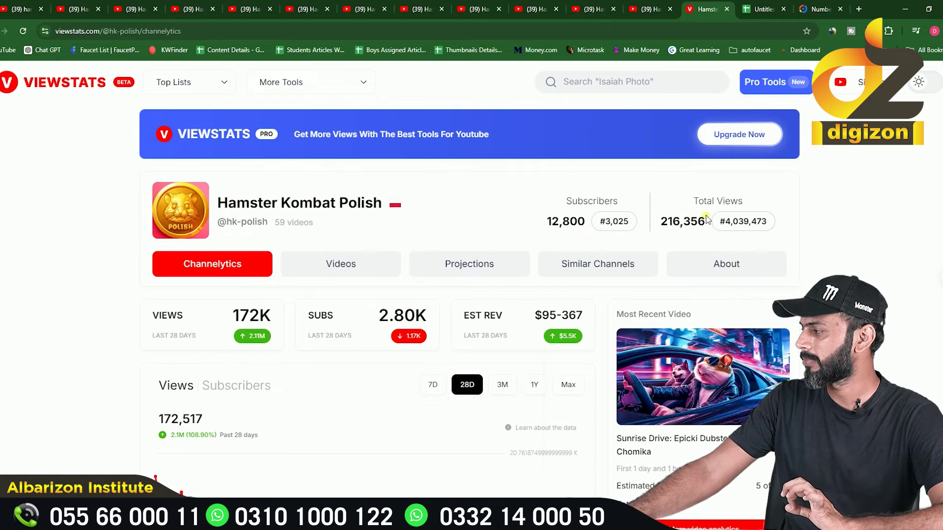
- Copy the Polish channel's total views figure, 216,356, into the Total Views column in row 9 of the spreadsheet
double_click(688, 220)
right_click(689, 220)
left_click(712, 227)
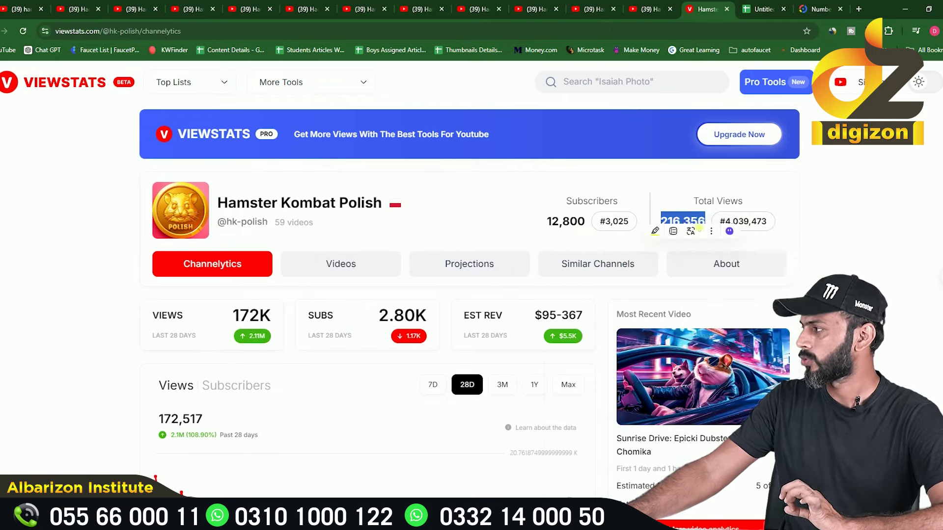
left_click(762, 6)
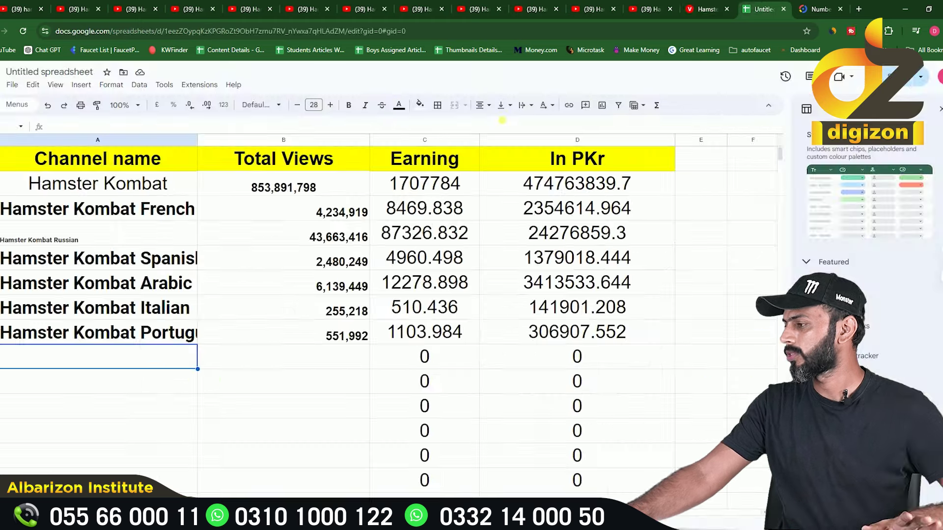
left_click(286, 352)
key("ctrl+v")
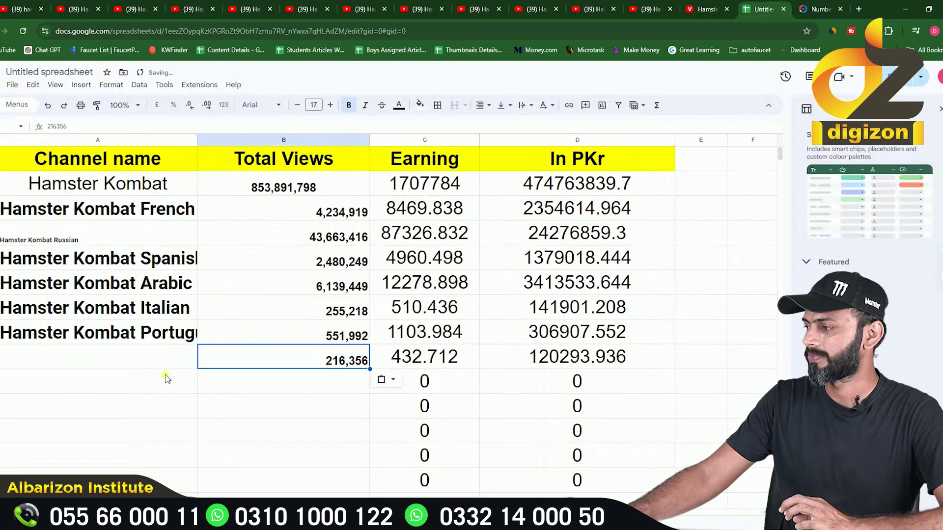
- Enter Hamster Kombat Polish as the channel name in A9 and fit column A's width to its contents
left_click(152, 354)
key("ctrl+v")
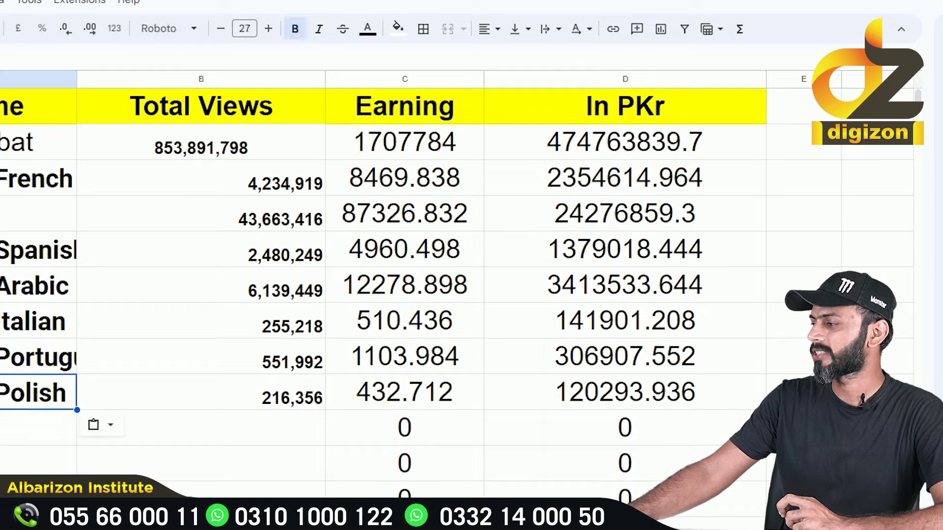
double_click(76, 79)
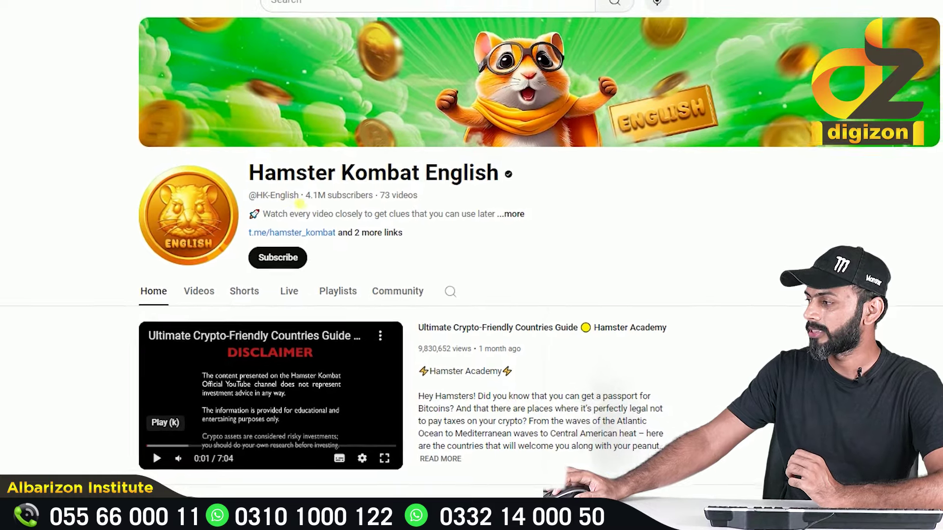
left_click_drag(299, 201, 255, 199)
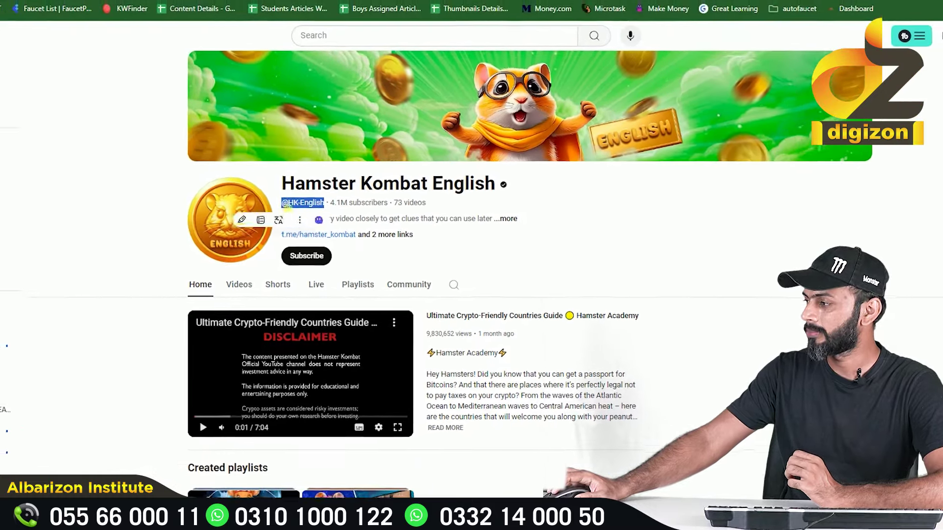
right_click(314, 205)
left_click(339, 217)
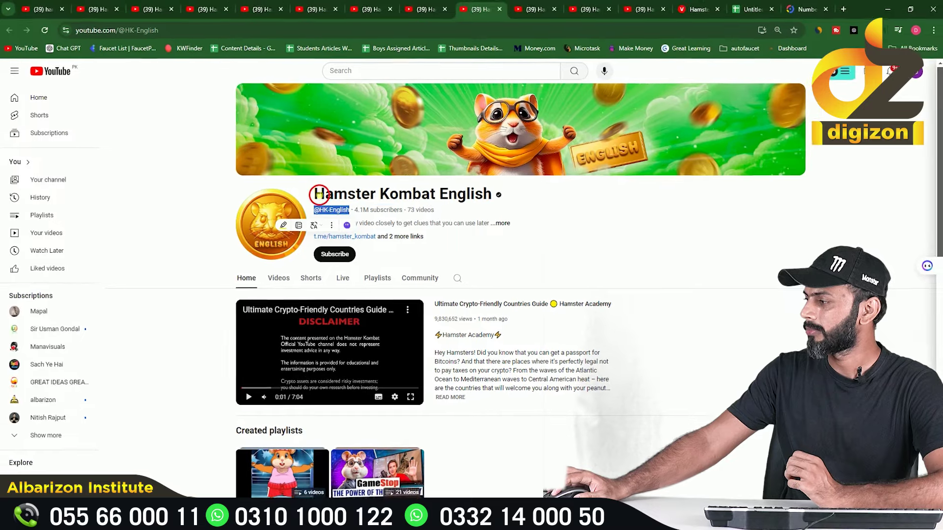
left_click_drag(314, 194, 492, 195)
right_click(459, 195)
left_click(482, 200)
left_click(743, 10)
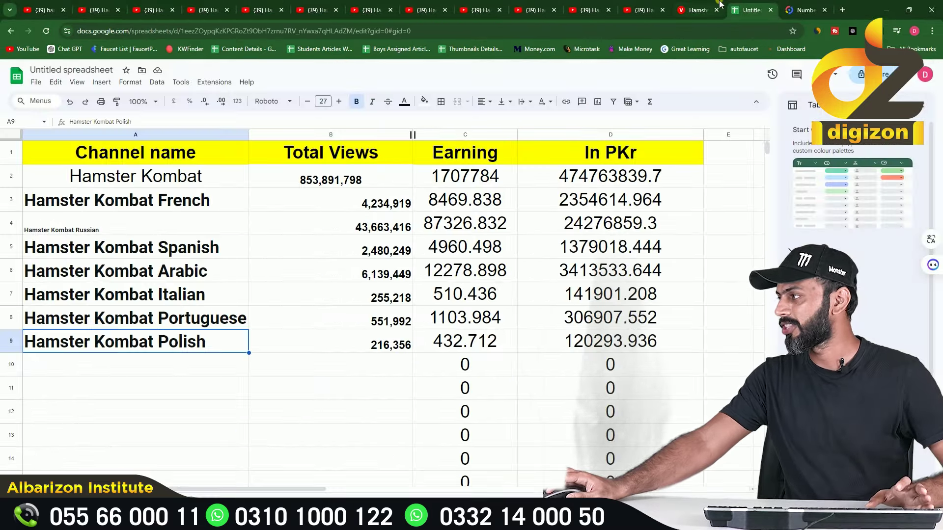
left_click(705, 6)
left_click(647, 87)
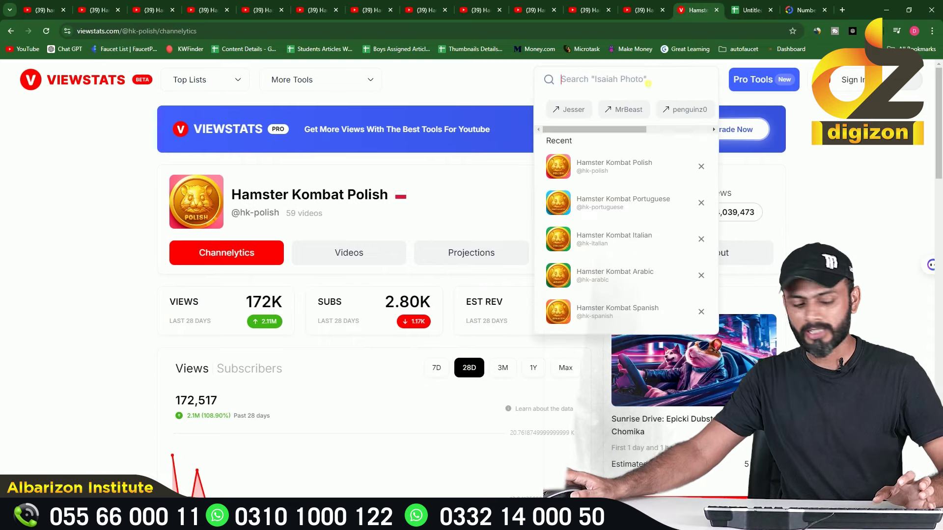
key("super+v")
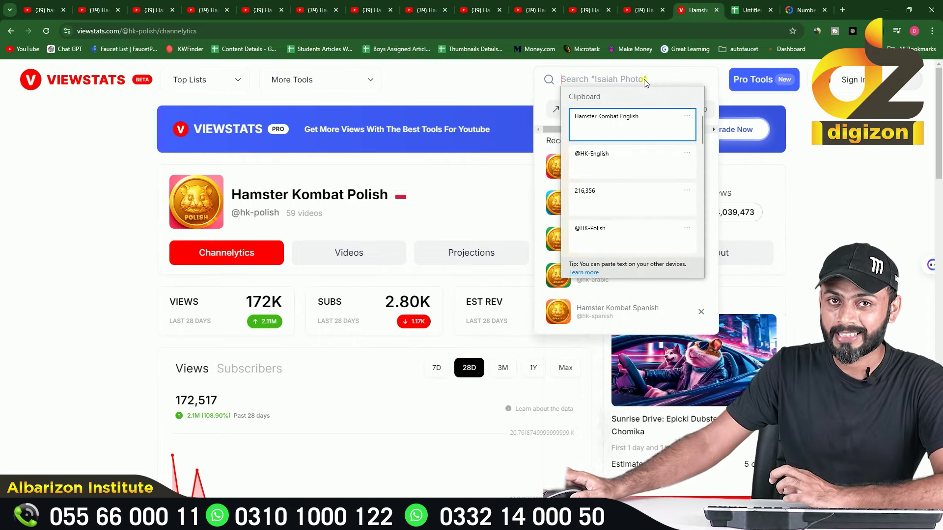
left_click(621, 153)
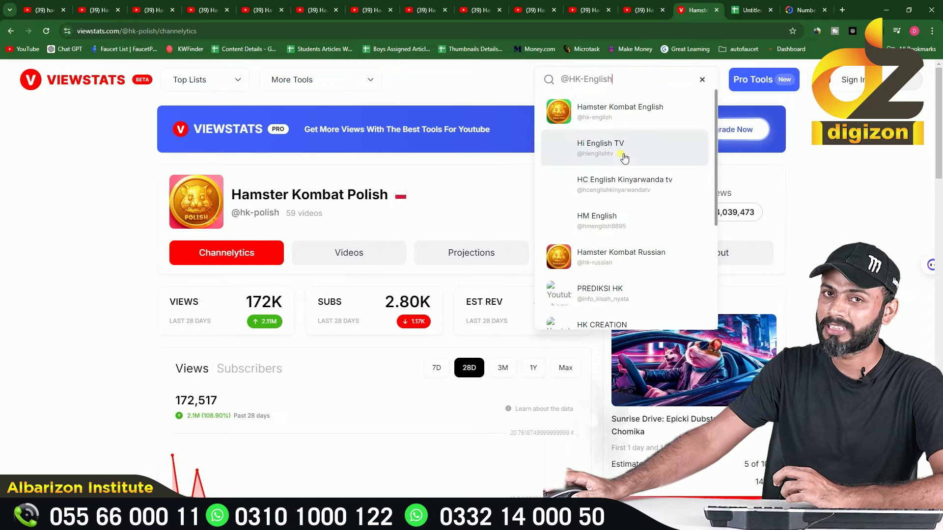
left_click(626, 118)
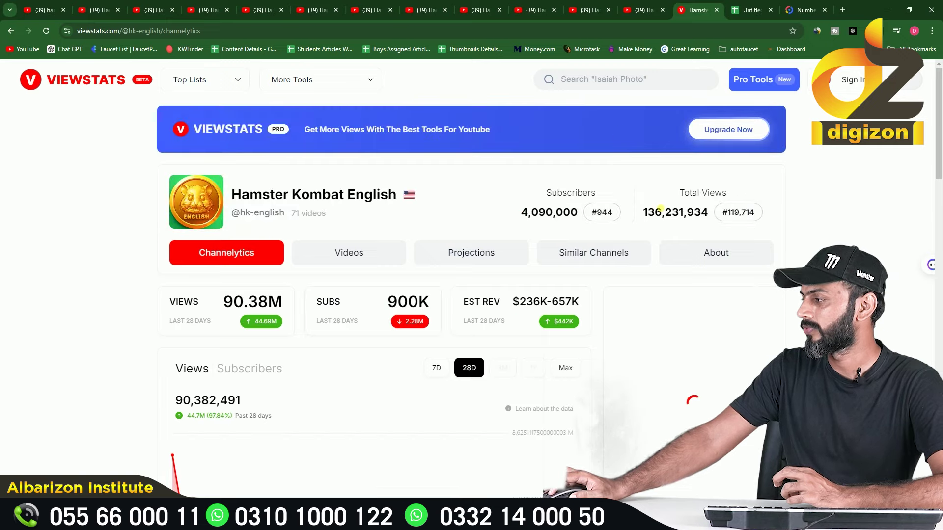
- Copy the English channel's total views figure, 136,231,934, into cell B10 of the spreadsheet
double_click(668, 212)
right_click(667, 215)
left_click(687, 224)
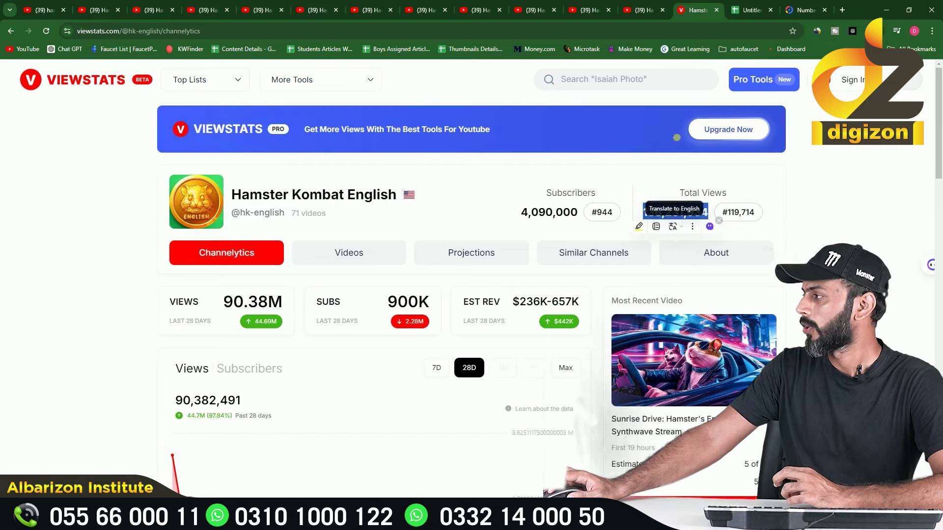
left_click(751, 10)
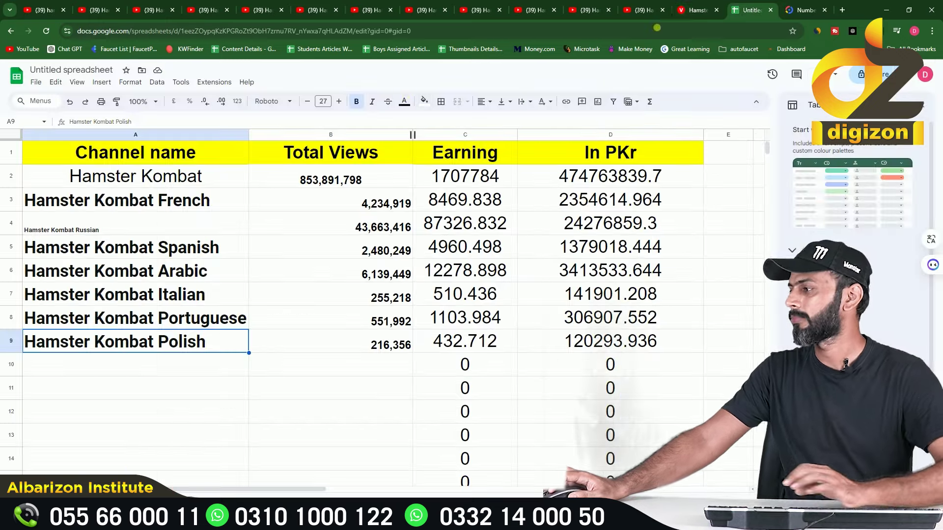
left_click(370, 365)
key("ctrl+v")
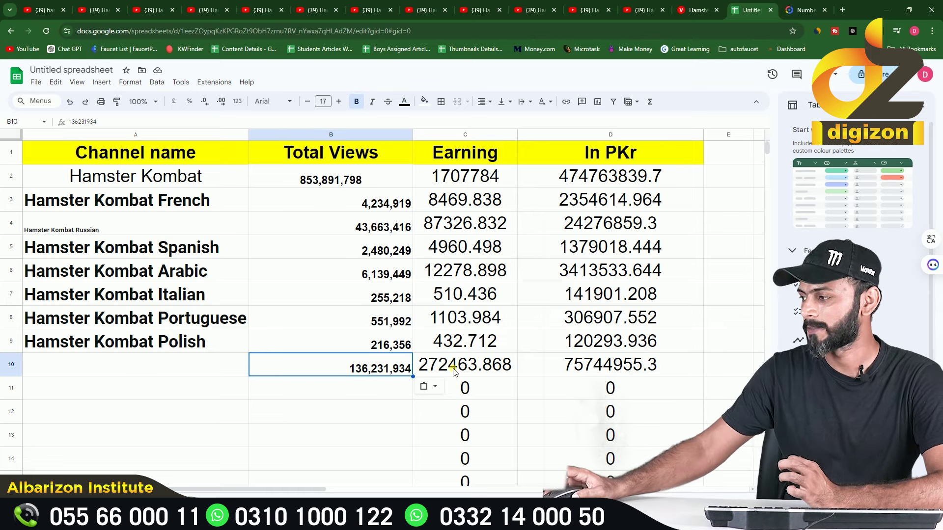
- Enter the copied channel name Hamster Kombat English in cell A10 from the clipboard history
left_click(128, 374)
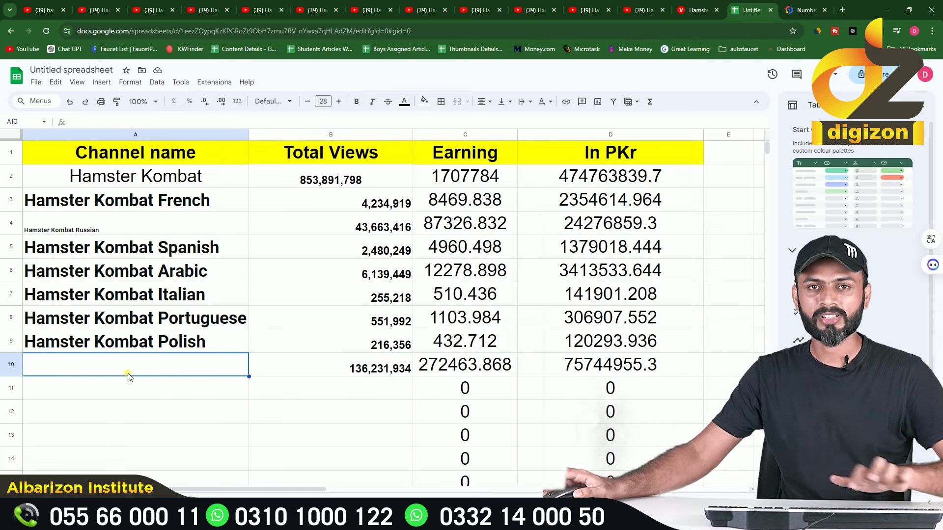
key("super+v")
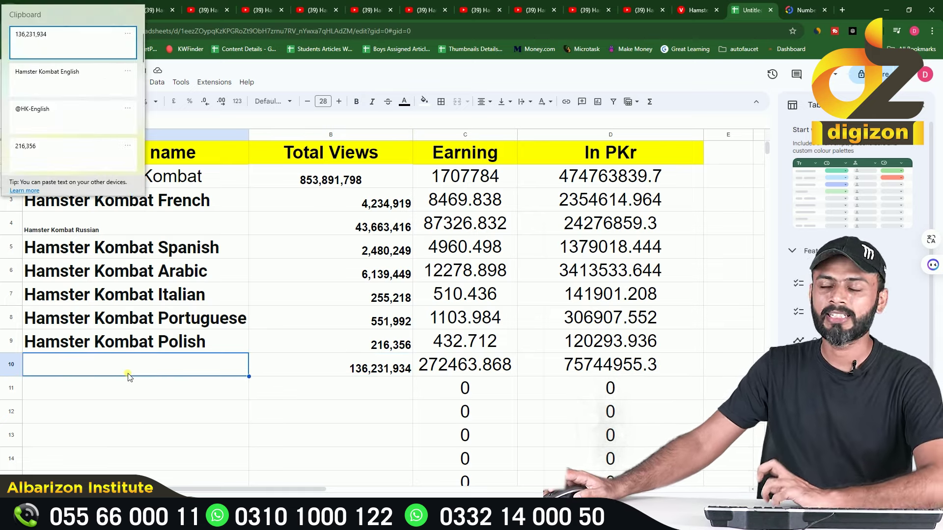
left_click(53, 93)
left_click(470, 6)
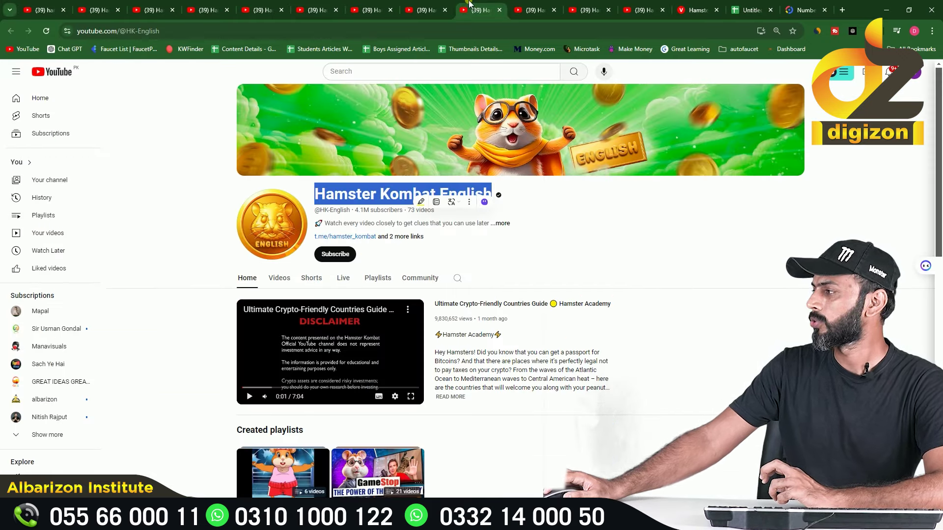
left_click(536, 14)
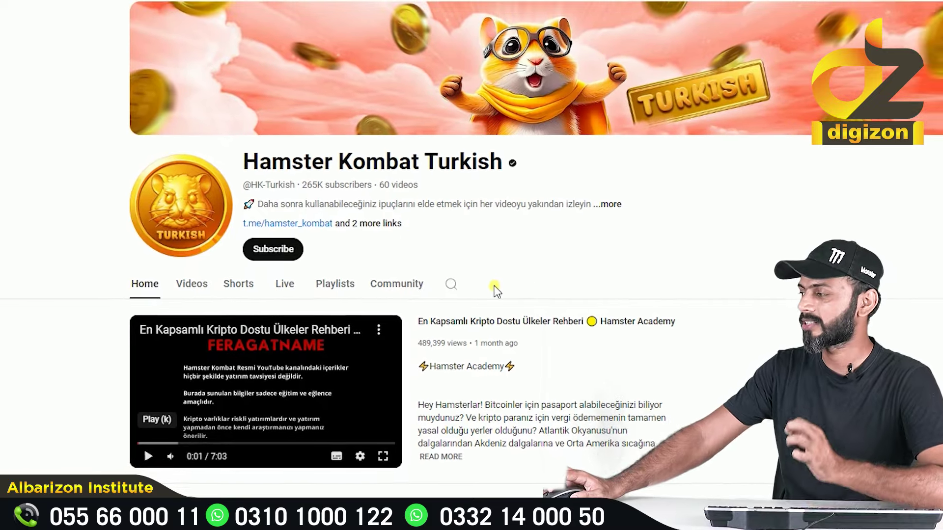
left_click_drag(371, 185, 279, 197)
right_click(304, 198)
left_click(309, 205)
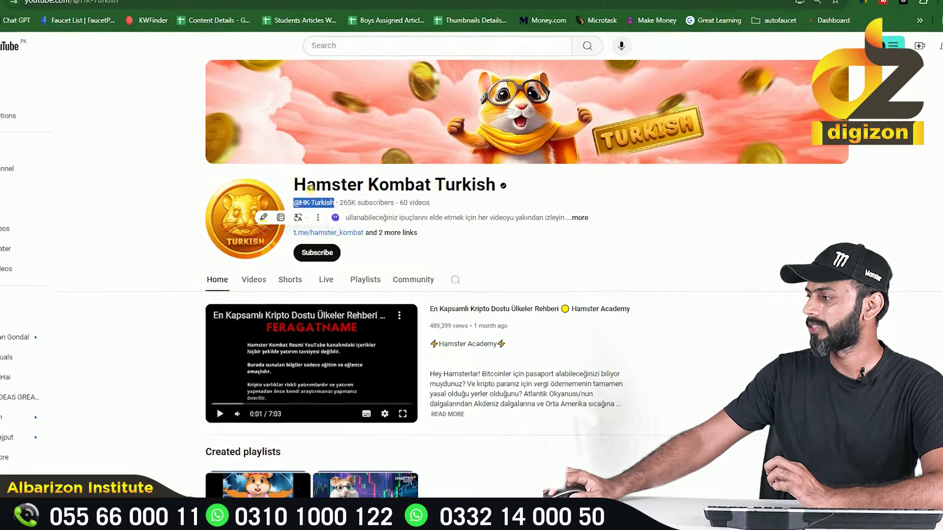
left_click_drag(294, 185, 496, 185)
right_click(470, 185)
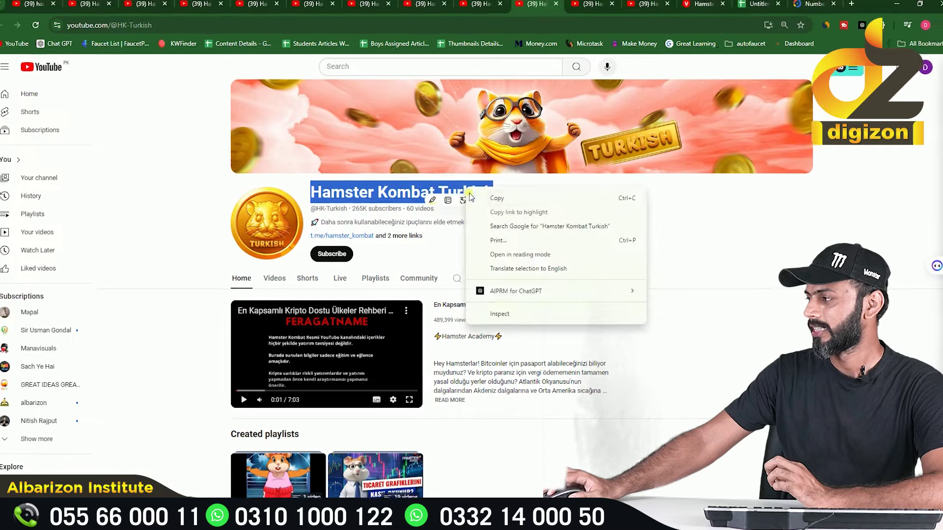
left_click(497, 198)
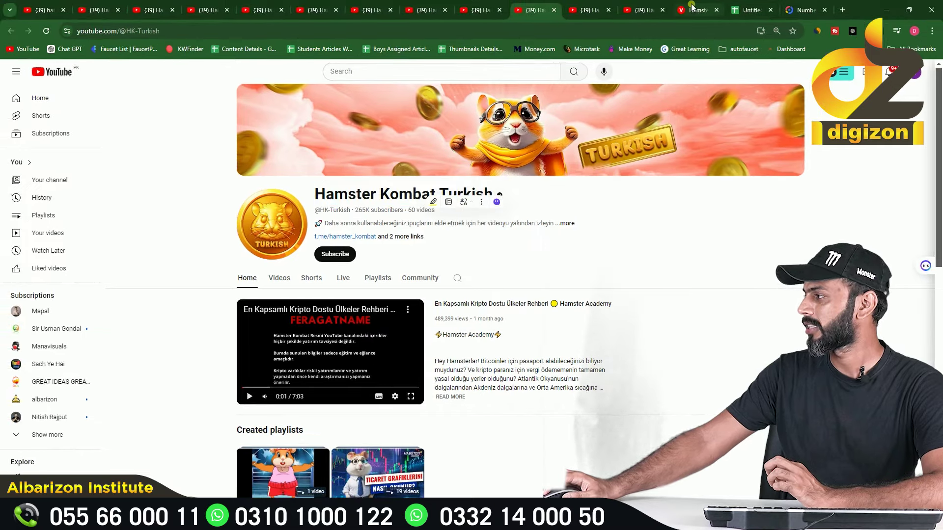
left_click(692, 6)
left_click(657, 85)
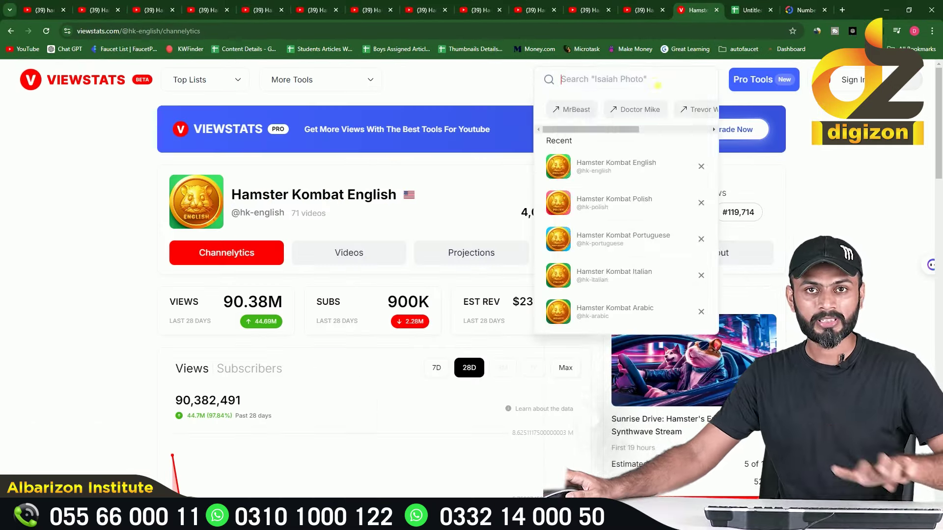
key("super+v")
left_click(630, 166)
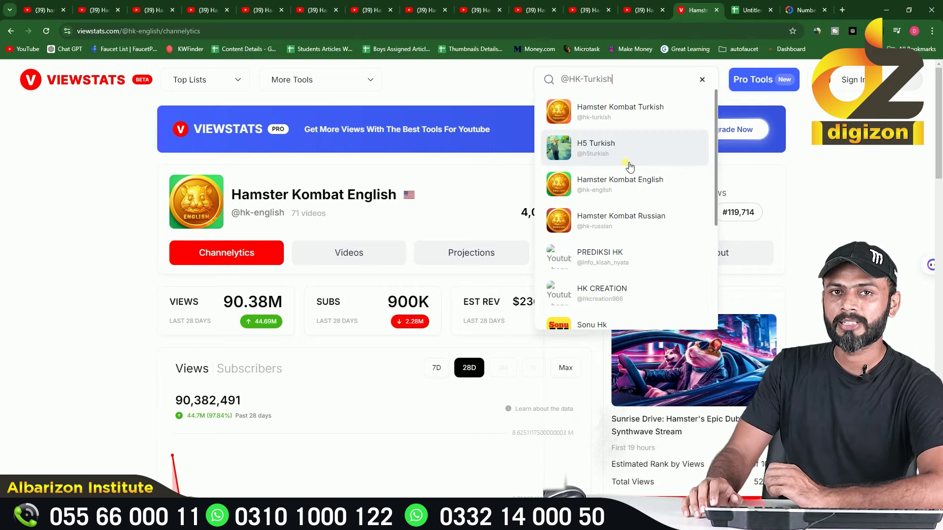
left_click(642, 120)
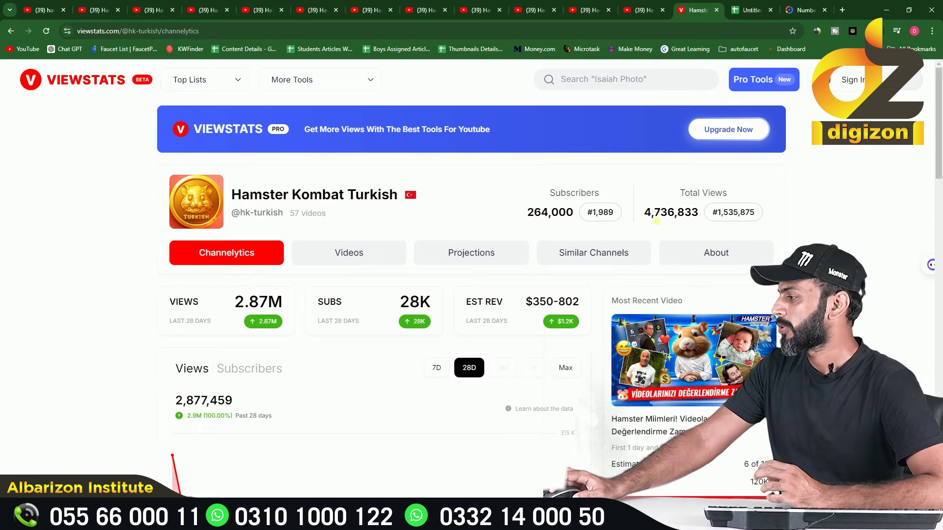
- Copy the Turkish channel's total views figure, 4,736,833, into cell B11 of the spreadsheet
double_click(663, 215)
right_click(662, 222)
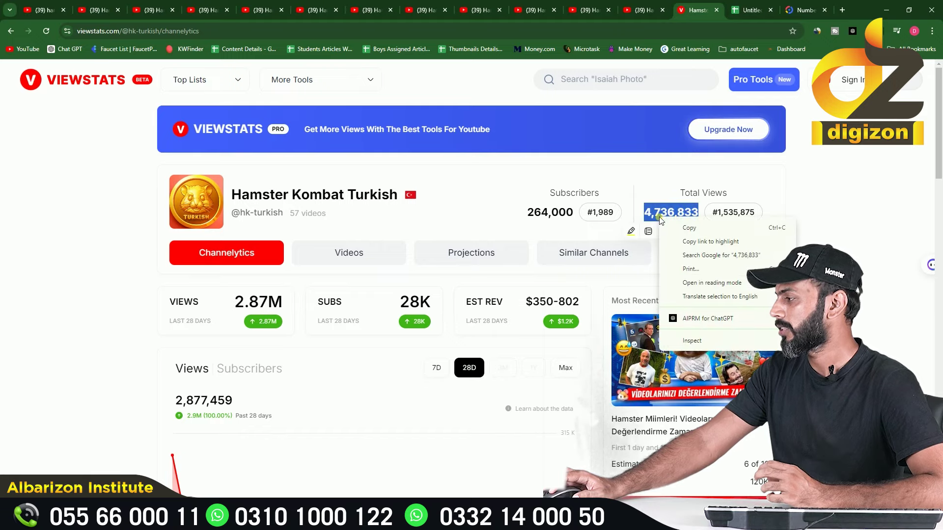
left_click(671, 228)
left_click(764, 6)
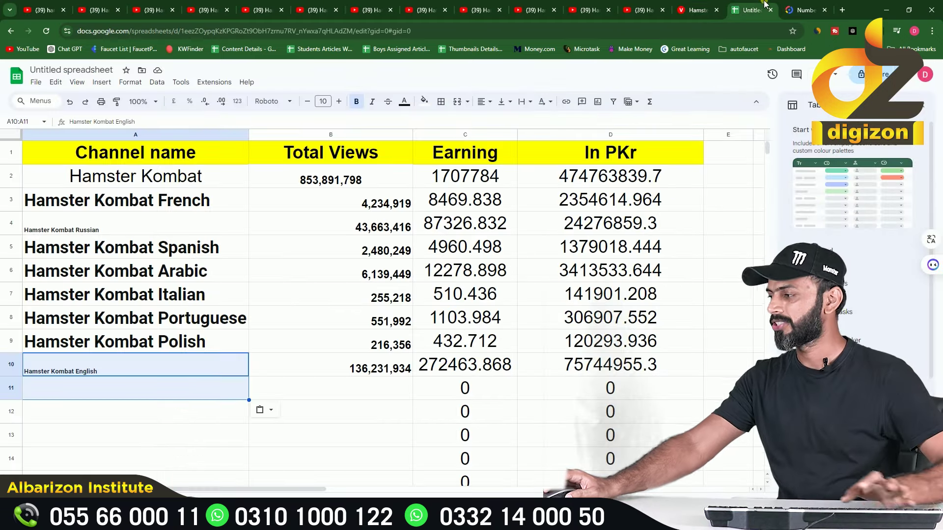
left_click(373, 386)
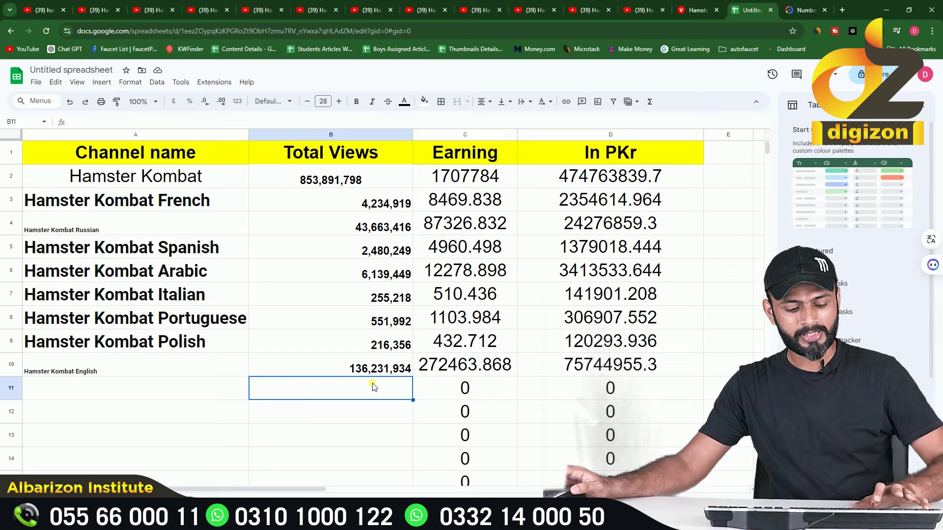
key("ctrl+v")
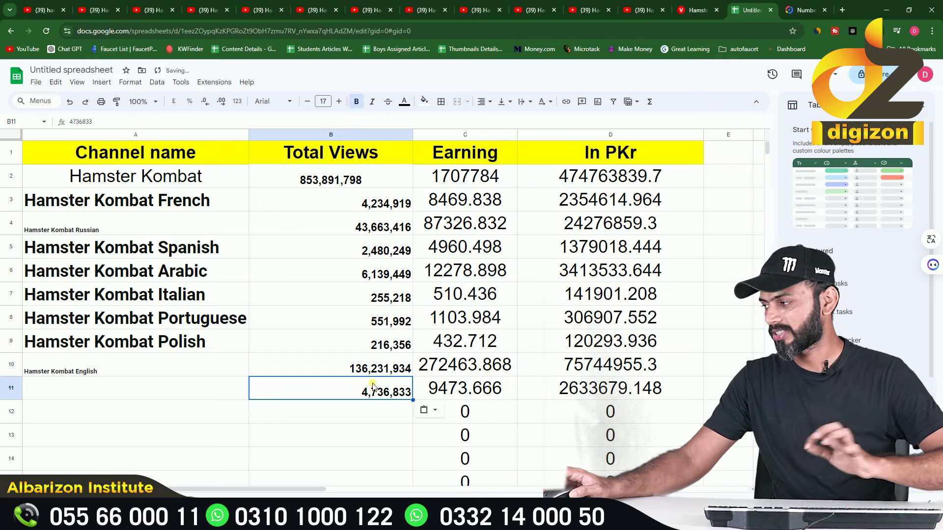
- Enter the copied channel name Hamster Kombat Turkish in cell A11 from the clipboard history
left_click(196, 395)
key("super+v")
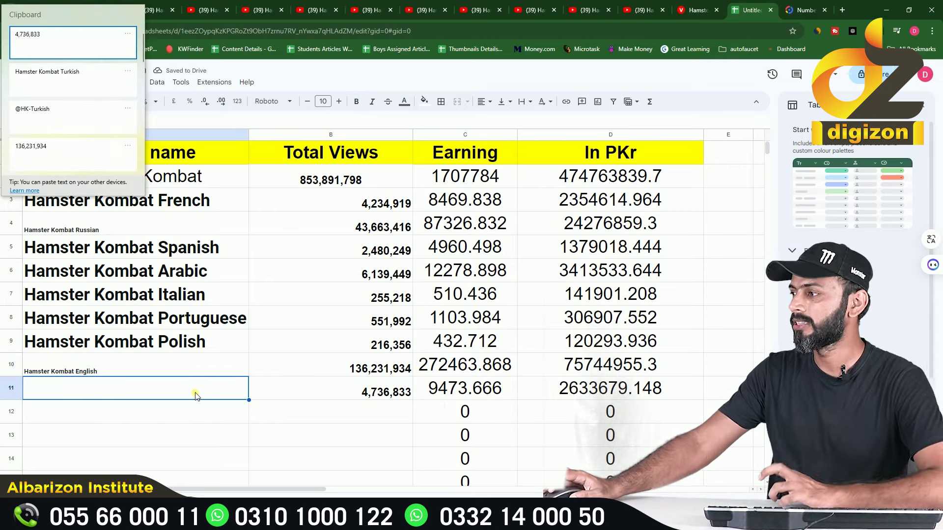
left_click(77, 77)
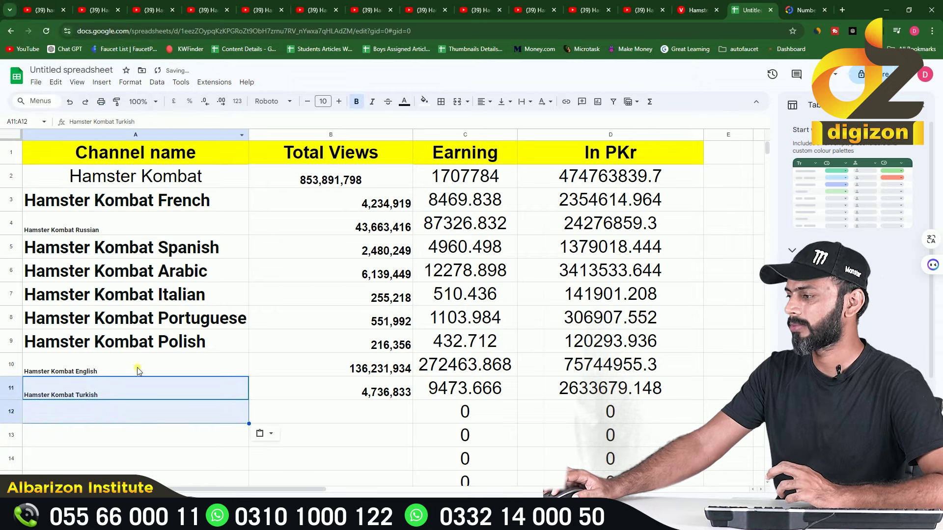
left_click(143, 412)
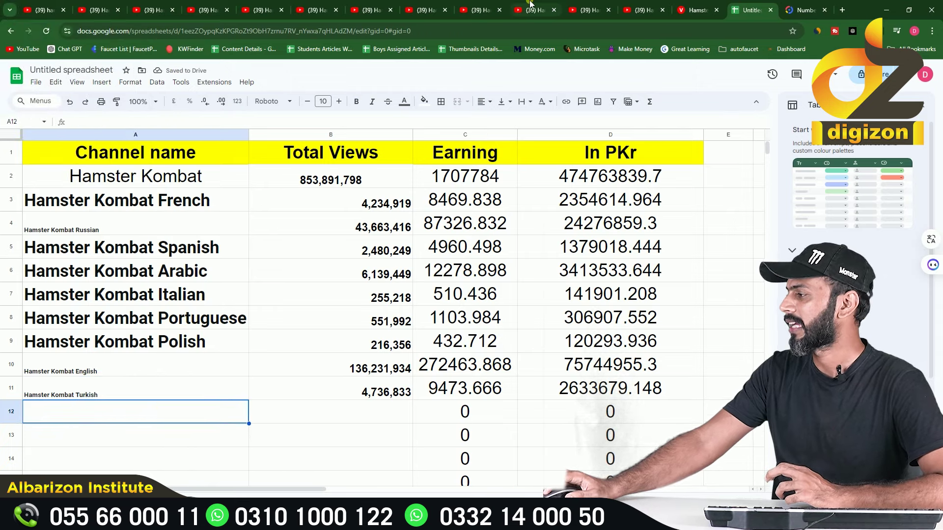
left_click(530, 4)
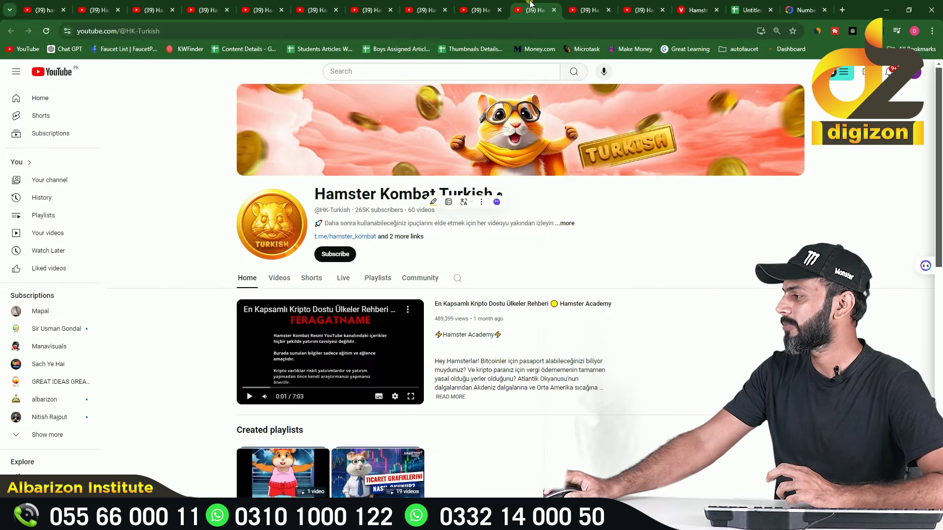
left_click(587, 5)
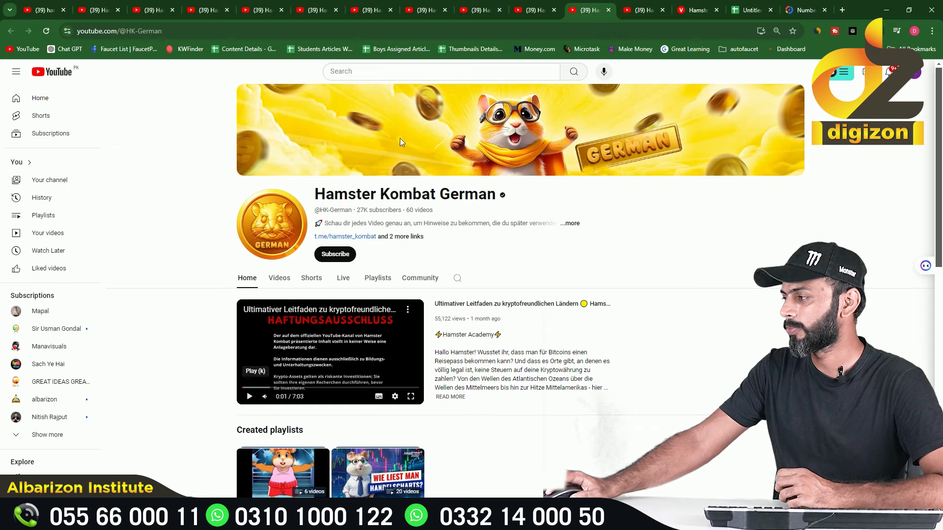
left_click_drag(352, 210, 315, 192)
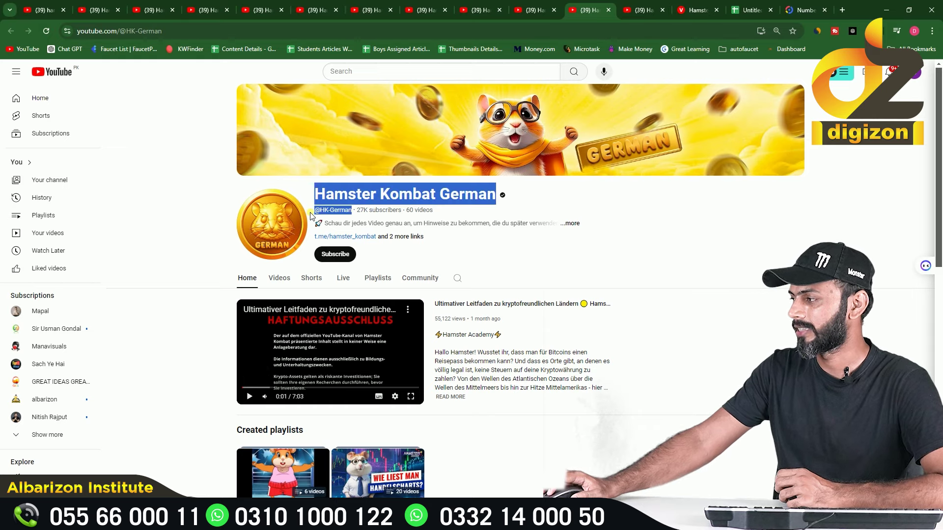
right_click(328, 215)
key("Escape")
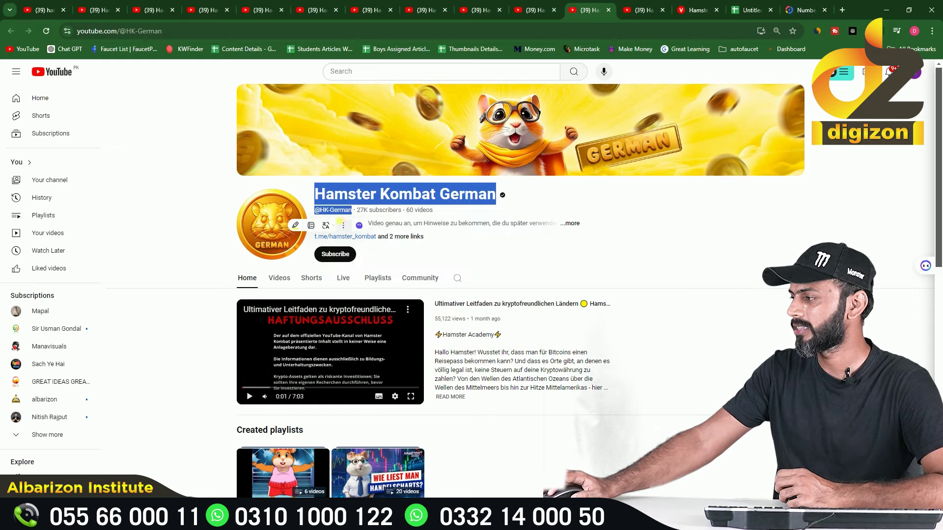
right_click(333, 213)
left_click_drag(314, 210, 495, 199)
left_click(346, 219)
right_click(492, 201)
left_click(504, 208)
left_click(681, 6)
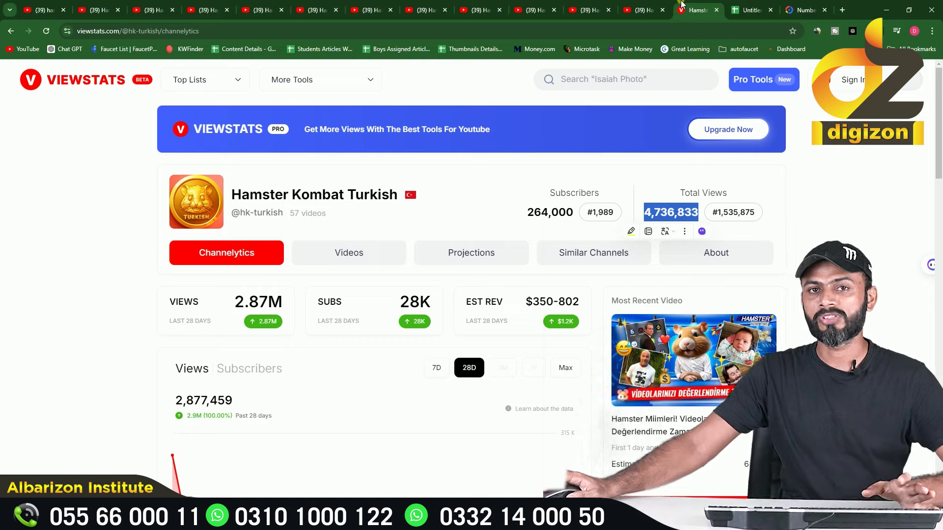
left_click(649, 82)
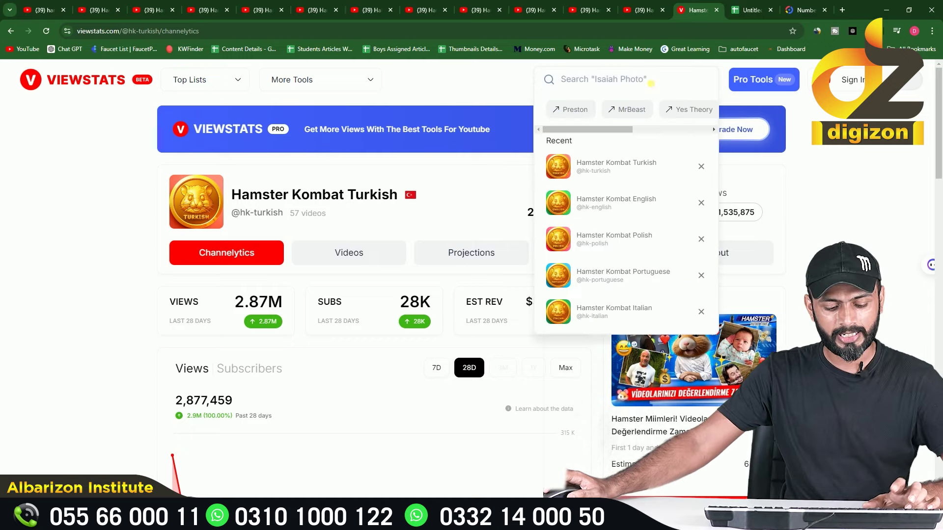
key("super+v")
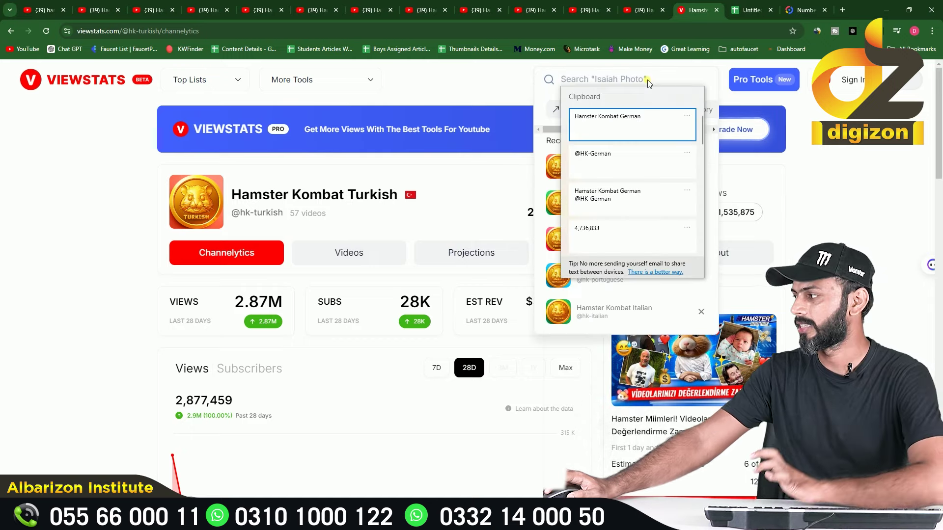
left_click(631, 159)
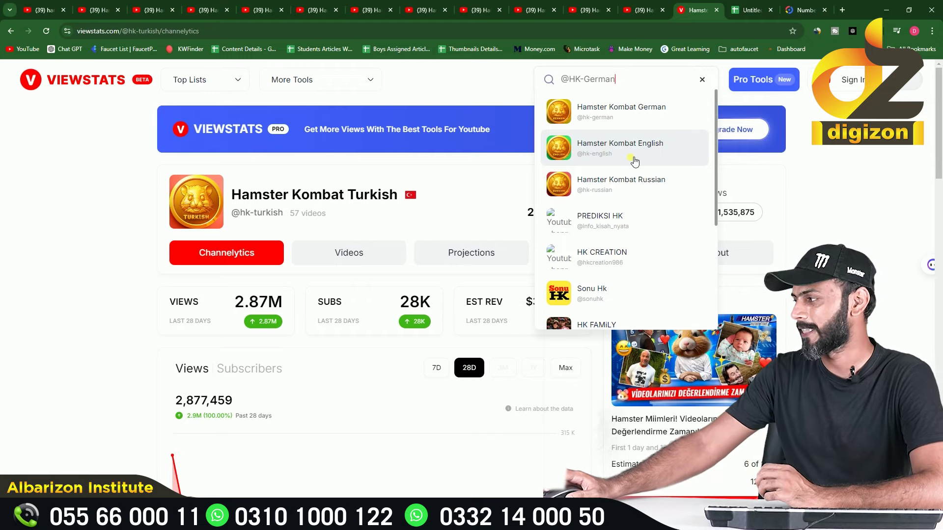
left_click(638, 120)
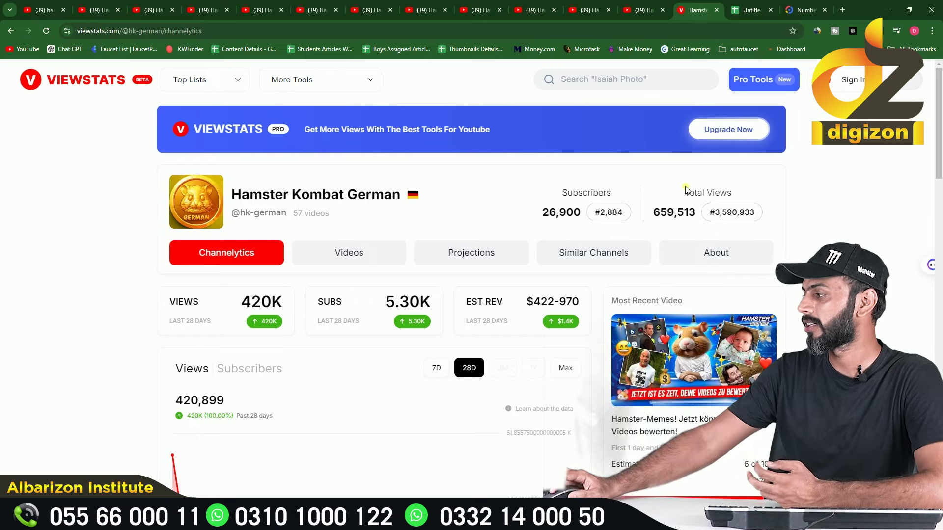
- Copy the German channel's total views figure, 659,513, into cell B12 of the spreadsheet
double_click(671, 216)
right_click(671, 218)
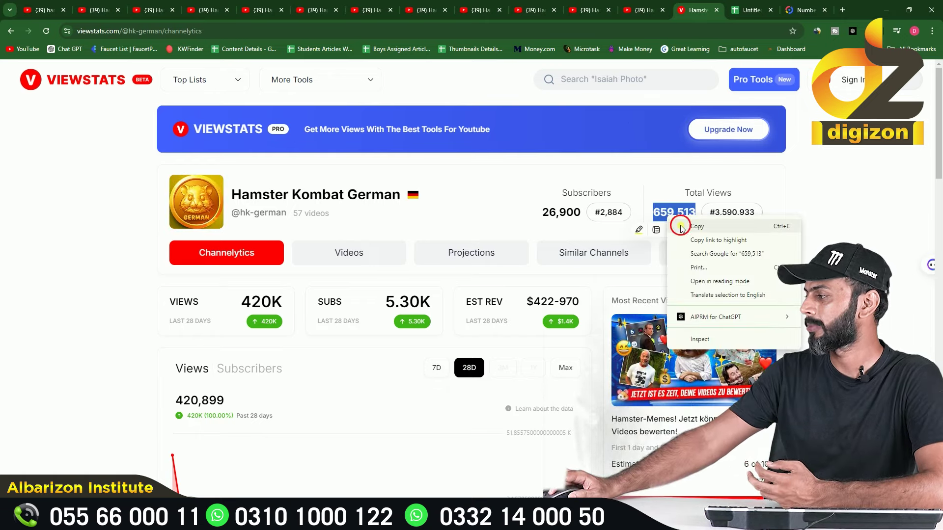
left_click(687, 225)
left_click(734, 5)
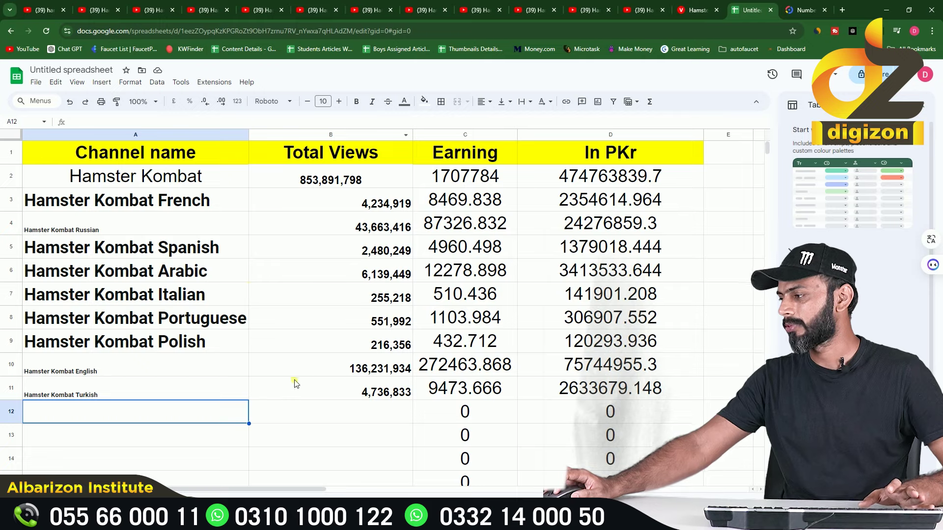
left_click(328, 413)
key("ctrl+v")
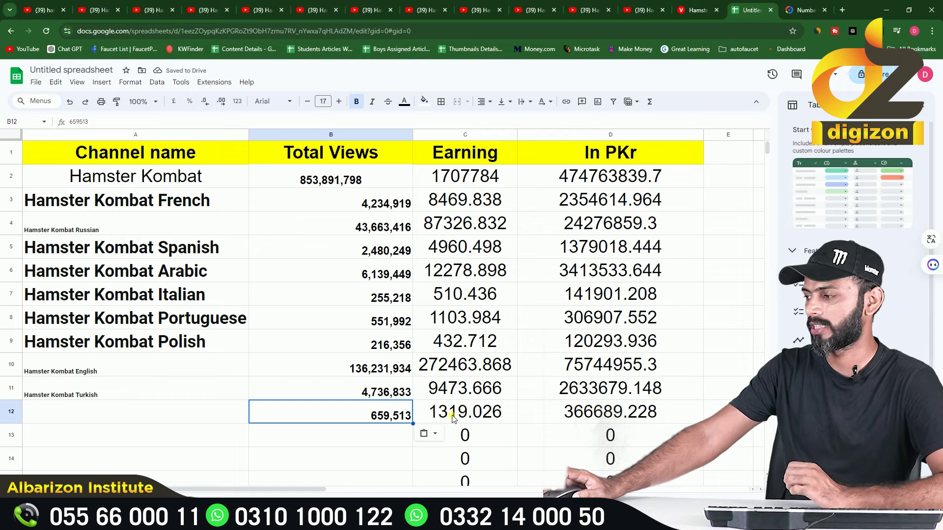
- Enter the copied channel name Hamster Kombat German in cell A12 from the clipboard history
left_click(85, 405)
key("super+v")
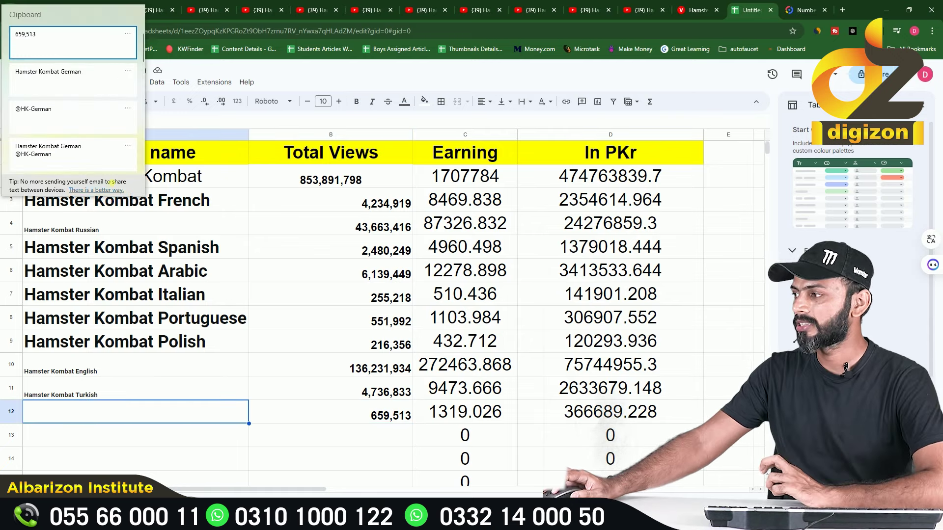
left_click(90, 93)
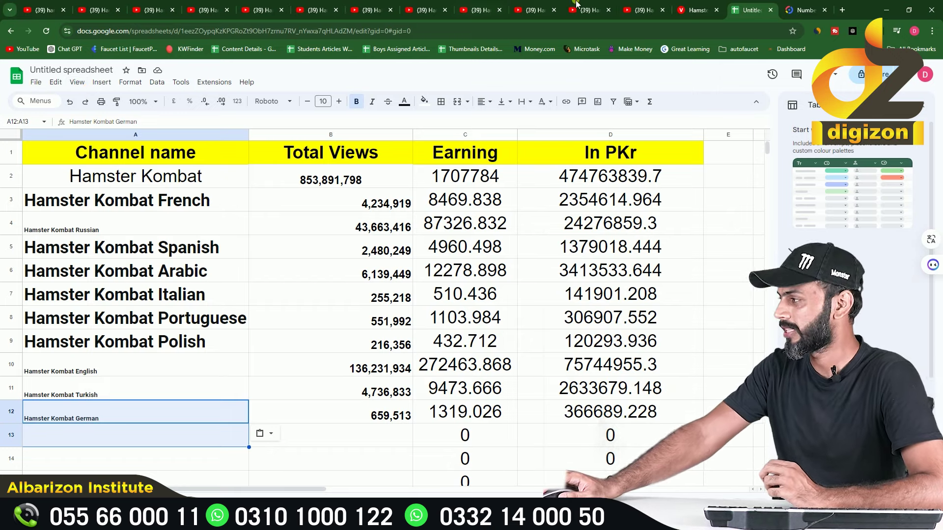
left_click(620, 10)
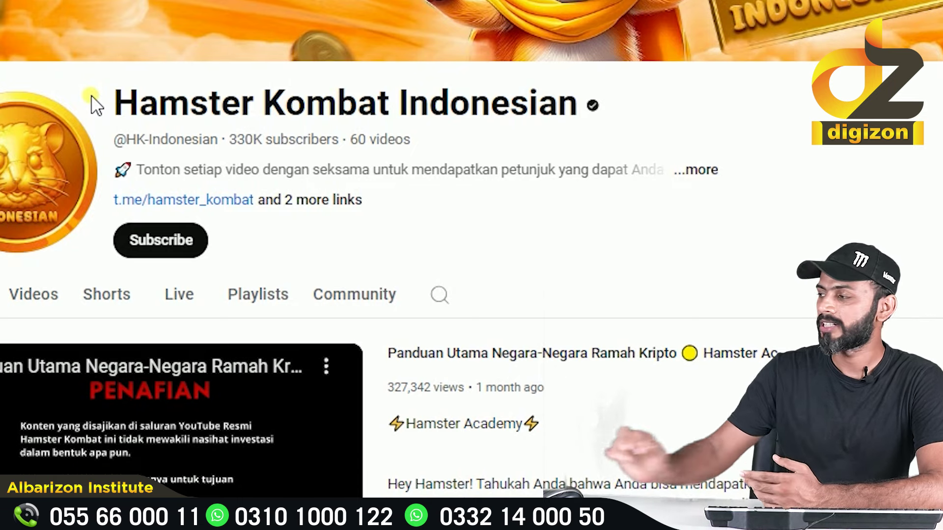
left_click_drag(93, 101, 558, 120)
right_click(555, 116)
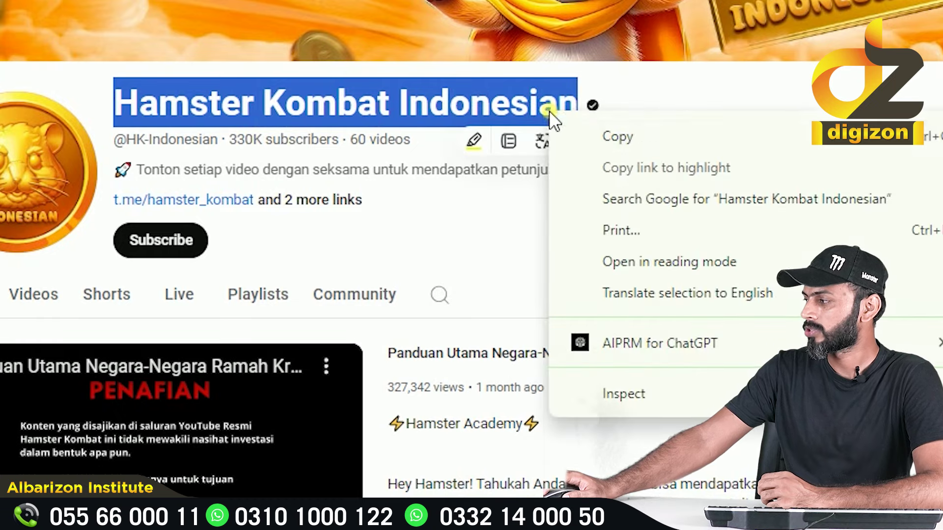
left_click(582, 140)
mouse_move(590, 143)
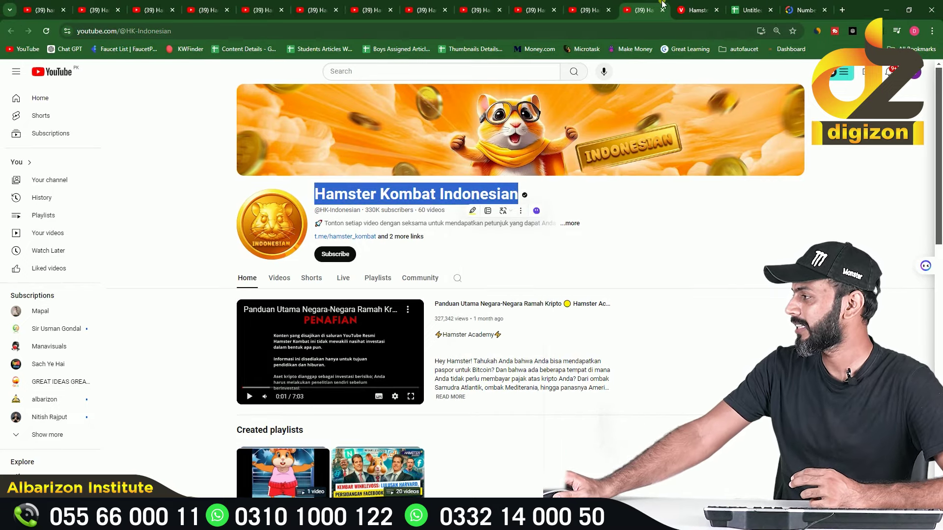
mouse_move(361, 210)
left_mouse_down()
mouse_move(310, 212)
mouse_move(363, 216)
left_mouse_up()
right_click(368, 216)
left_click(380, 222)
left_click(697, 10)
left_click(627, 78)
key("ctrl+v")
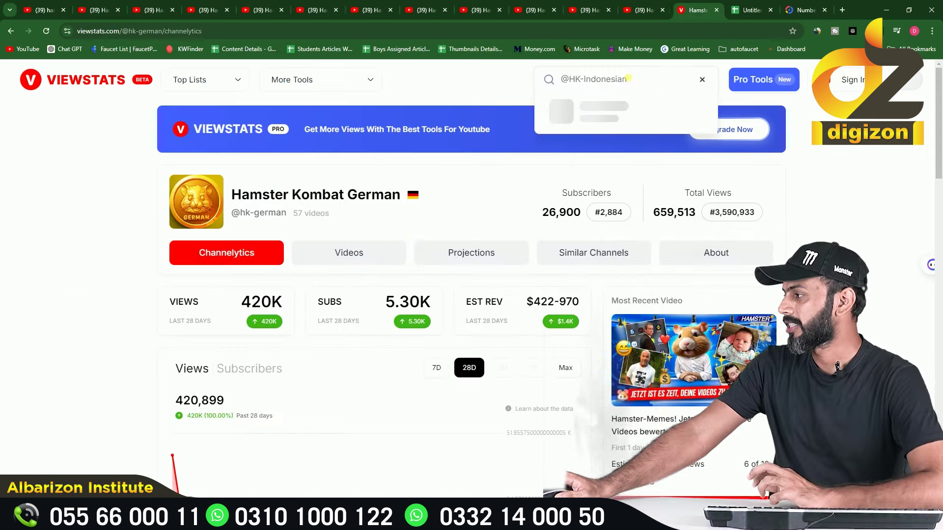
left_click(628, 107)
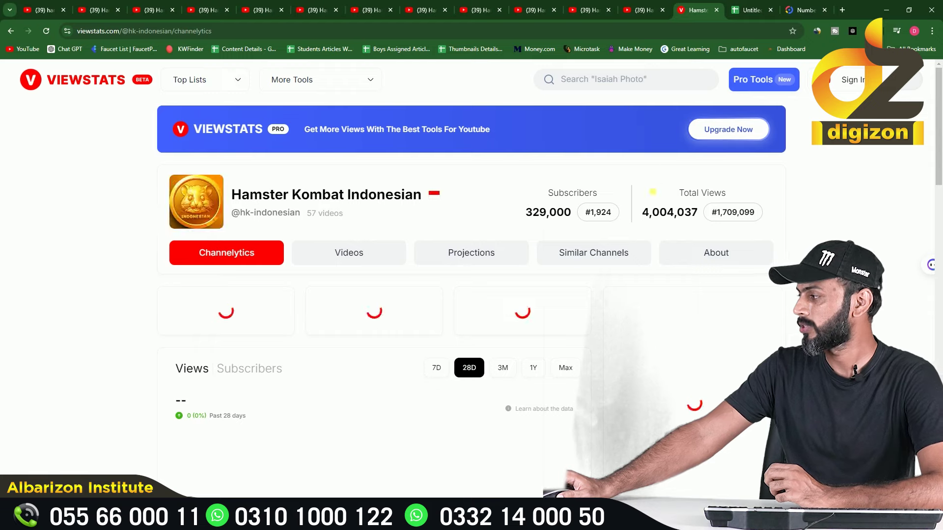
- Copy the Indonesian channel's total views figure, 4,004,037, into cell B13 of the spreadsheet
double_click(665, 212)
right_click(667, 215)
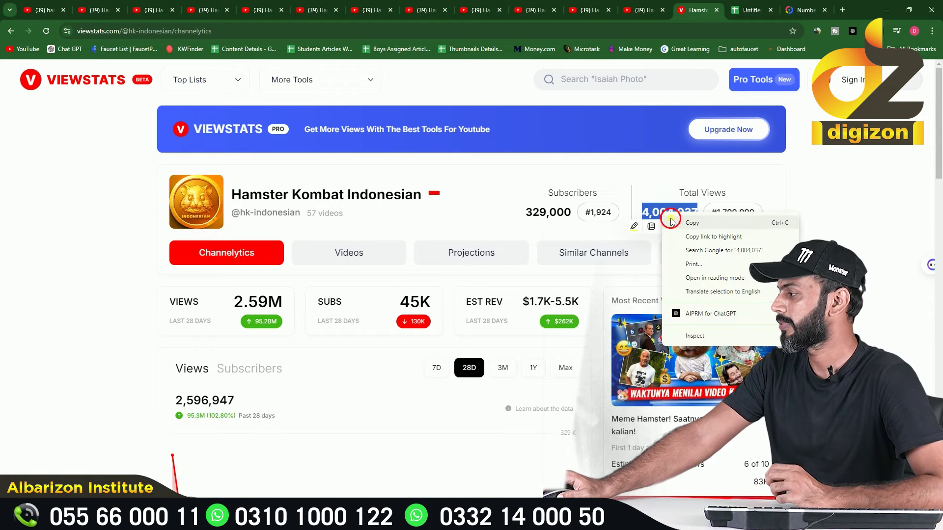
left_click(692, 219)
left_click(750, 10)
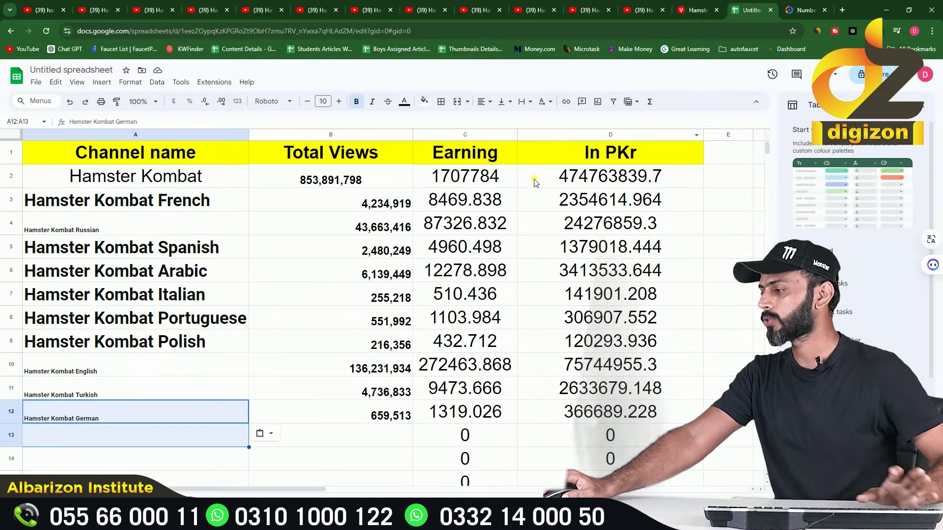
left_click(327, 442)
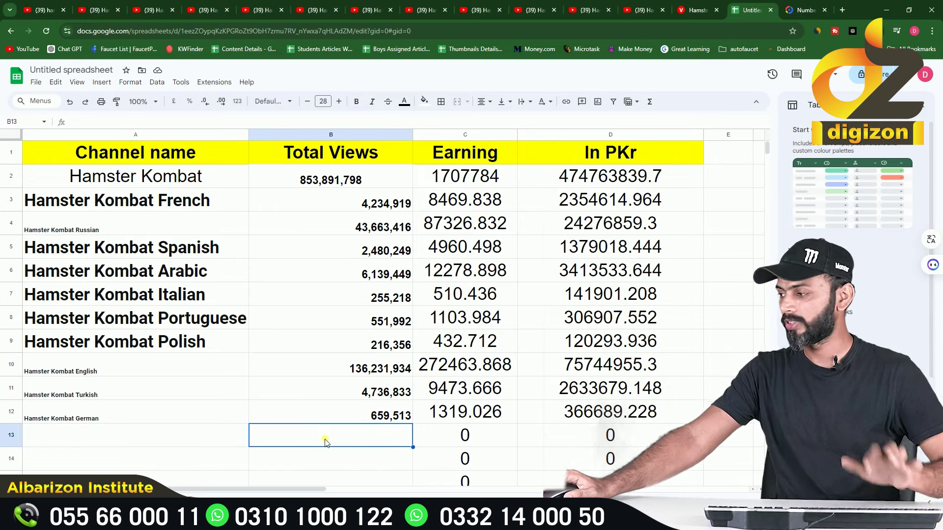
key("ctrl+v")
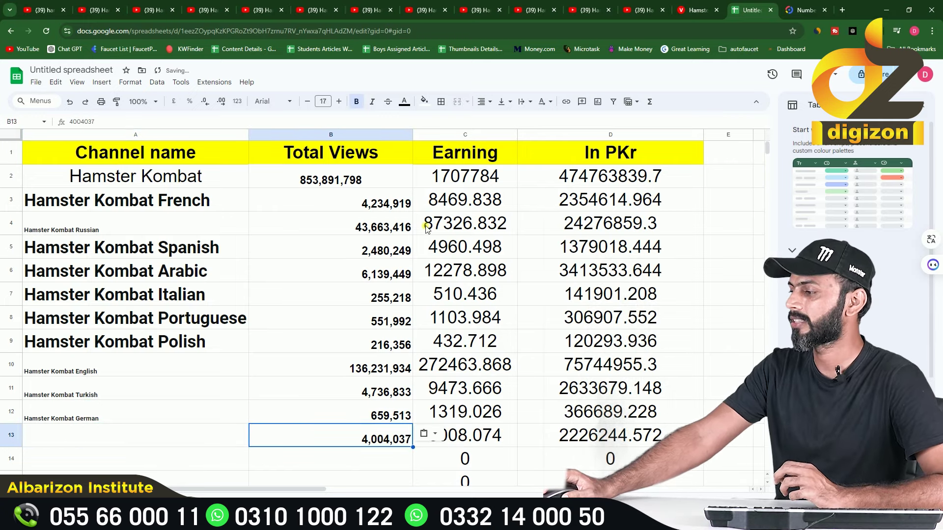
- Paste the copied channel name Hamster Kombat Indonesian from the clipboard history with cell A13 selected
left_click(141, 454)
left_click(145, 443)
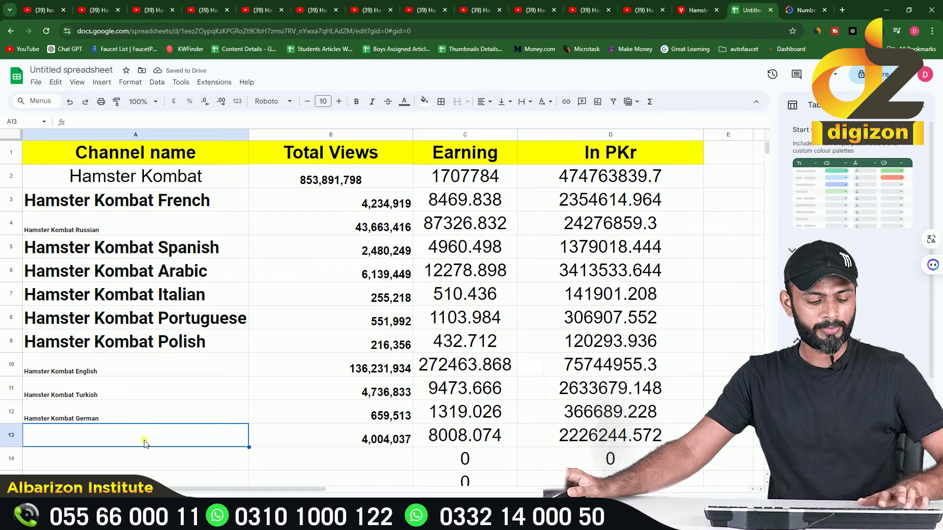
key("super+v")
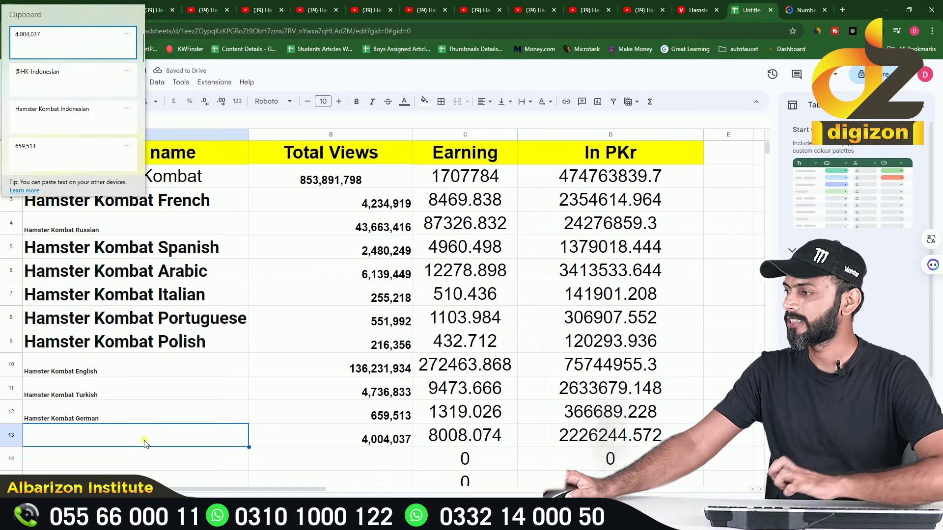
left_click(48, 113)
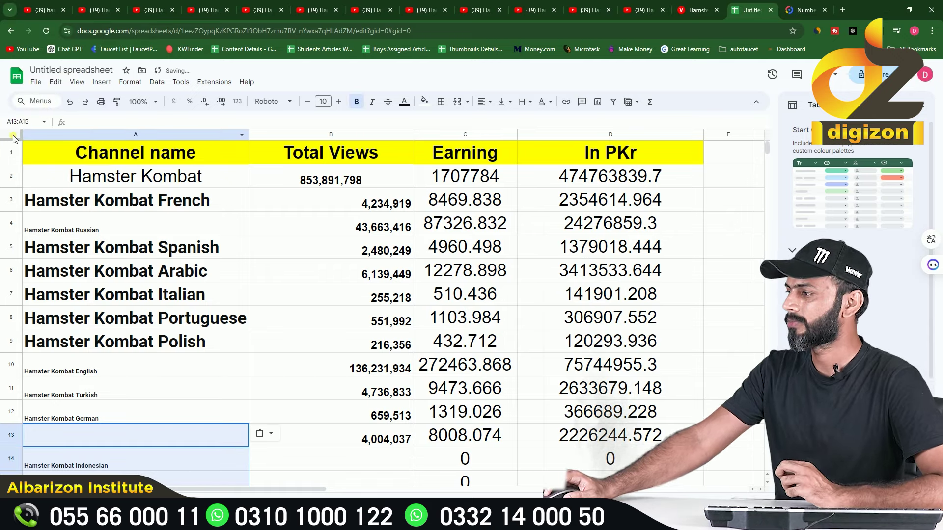
- Select the whole sheet and set a uniform font size of 24 for all cells
left_click(12, 136)
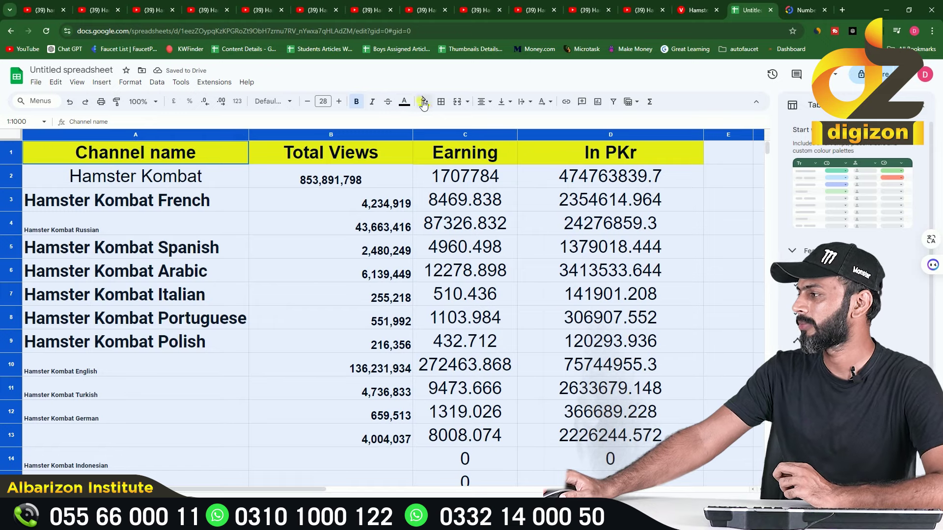
left_click(338, 102)
left_click(307, 101)
left_click(308, 101)
left_click(308, 101)
left_click(308, 101)
left_click(308, 102)
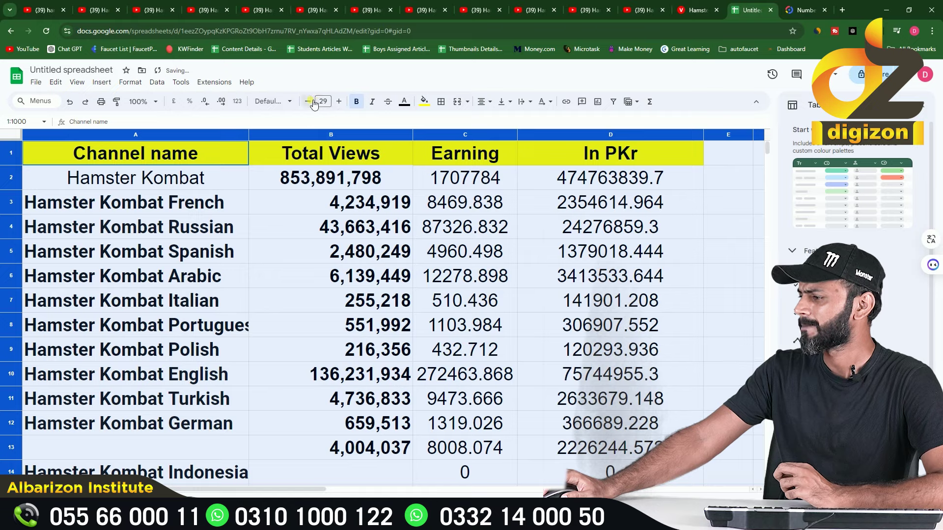
- Move the channel name Hamster Kombat Indonesian from cell A14 up to cell A13
left_click(145, 430)
key("ctrl+x")
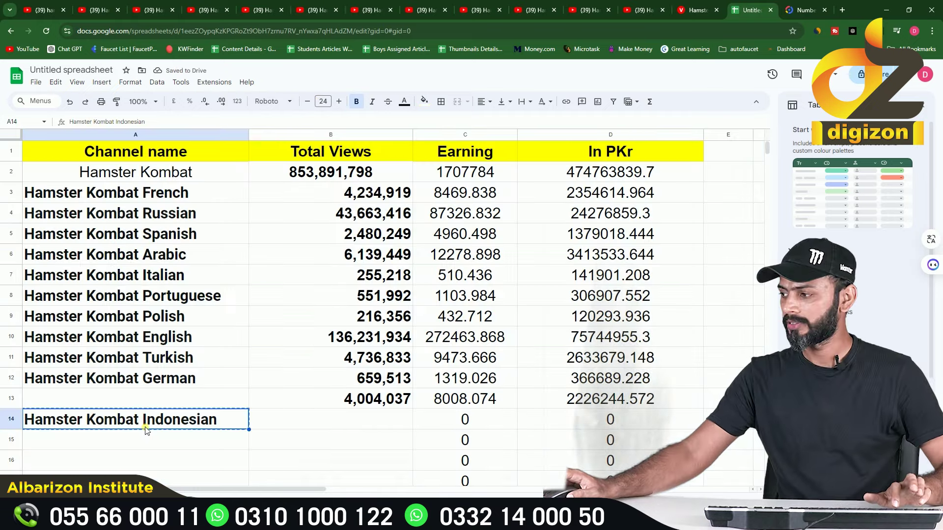
key("Up")
key("ctrl+v")
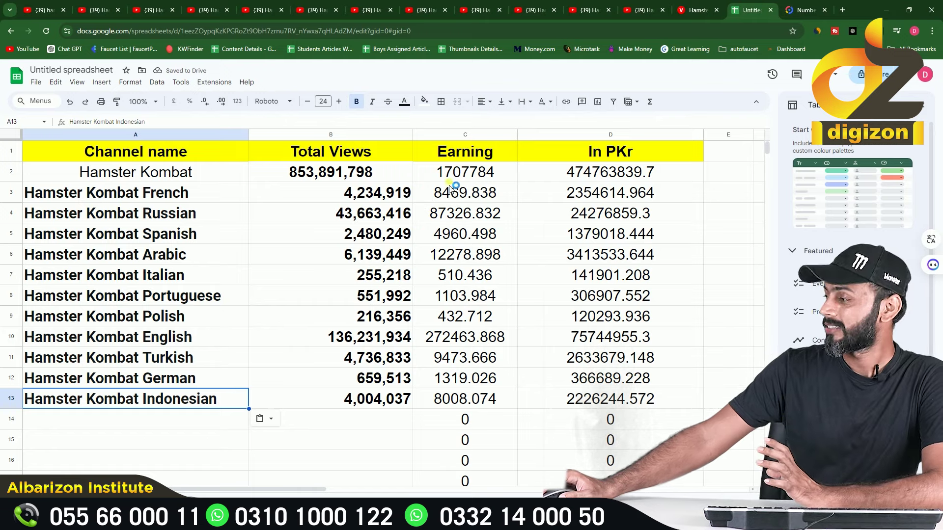
- Enter the label "total earning in dollar" in cell A16 below the channel list
left_click(481, 156)
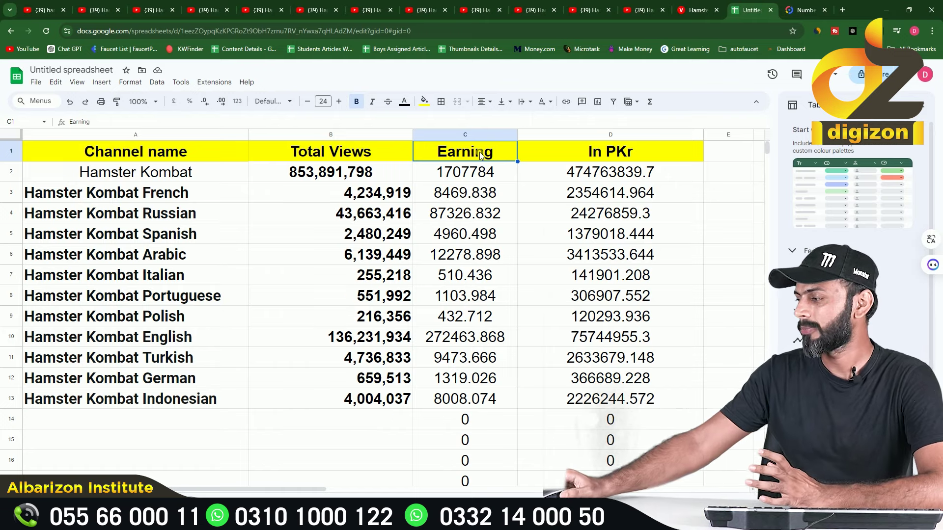
left_click(343, 456)
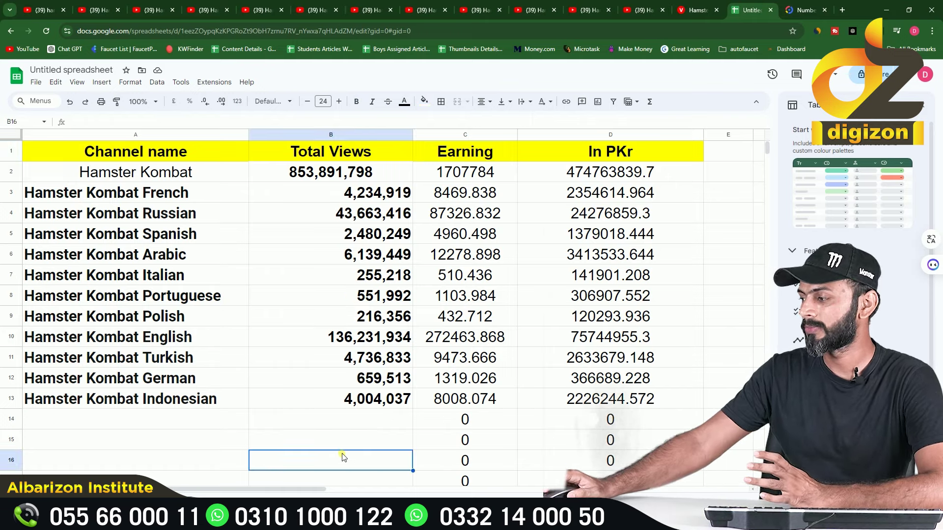
left_click(196, 467)
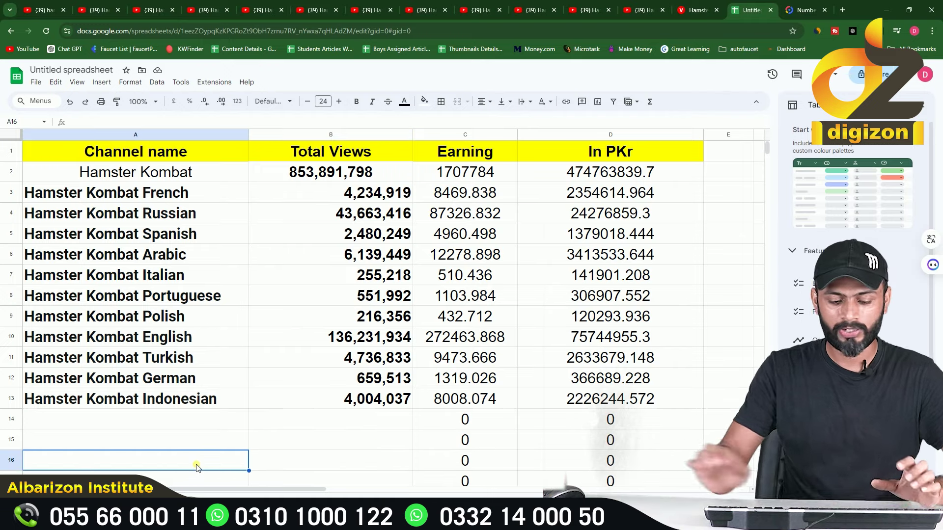
type("tota")
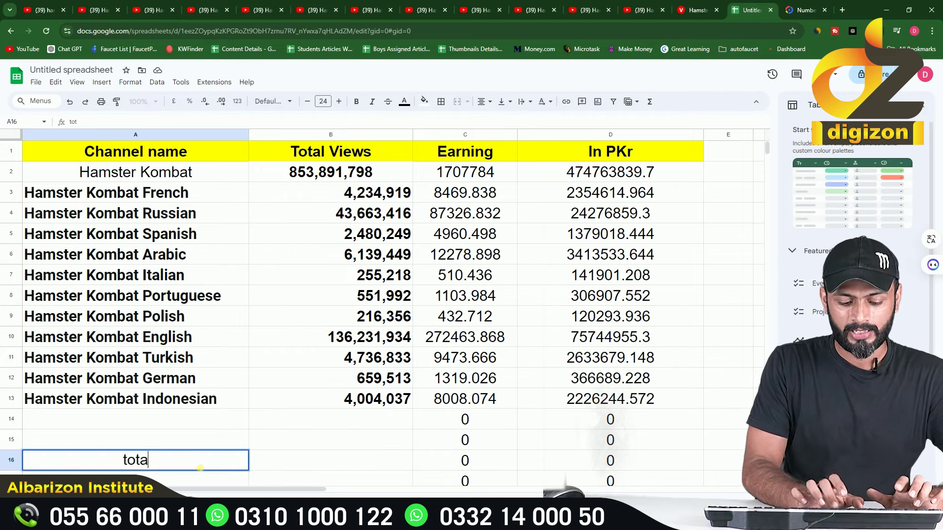
type("l earning ")
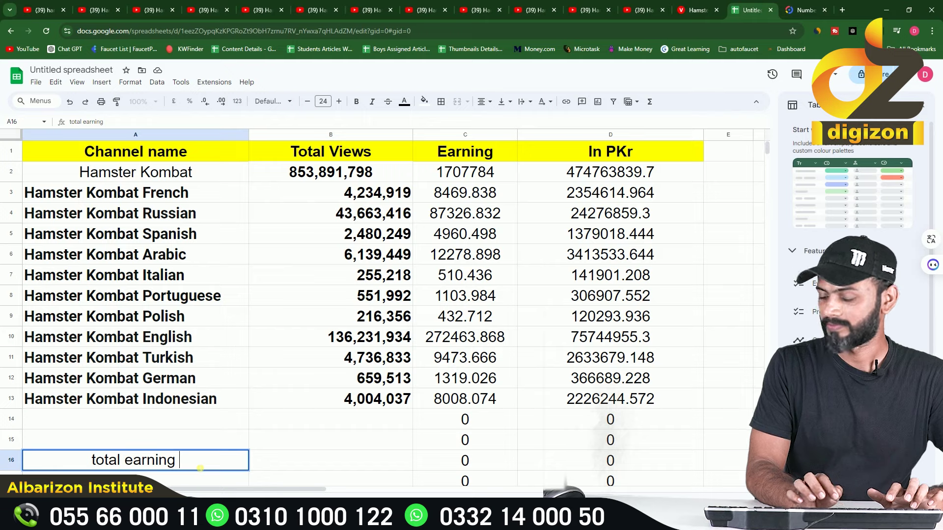
type("in dollar")
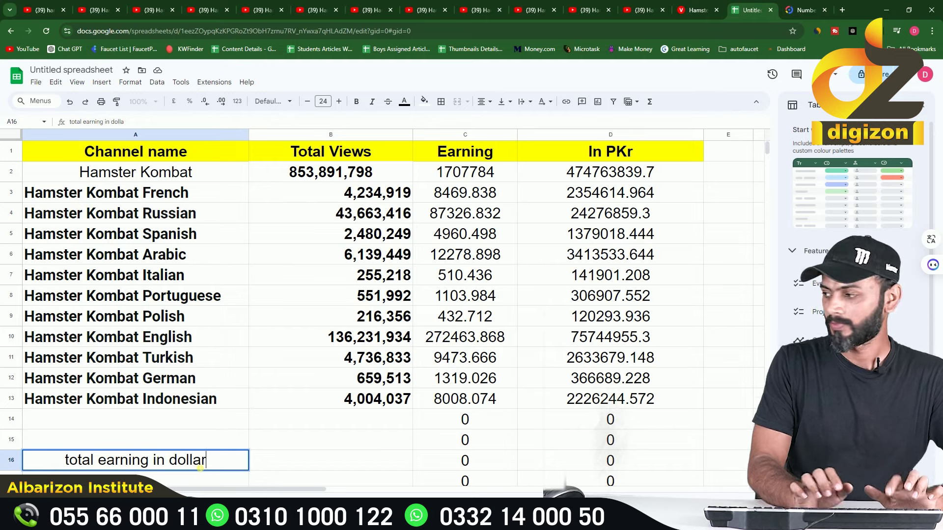
left_click(320, 466)
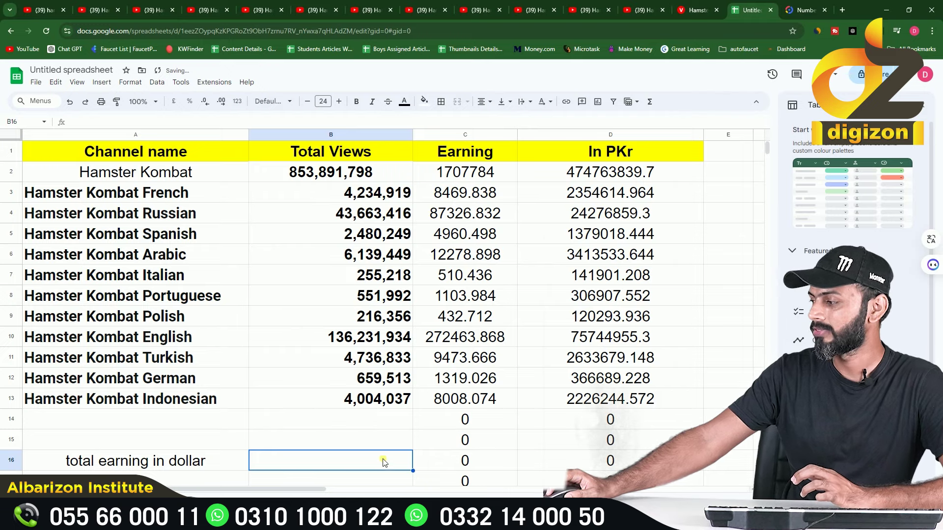